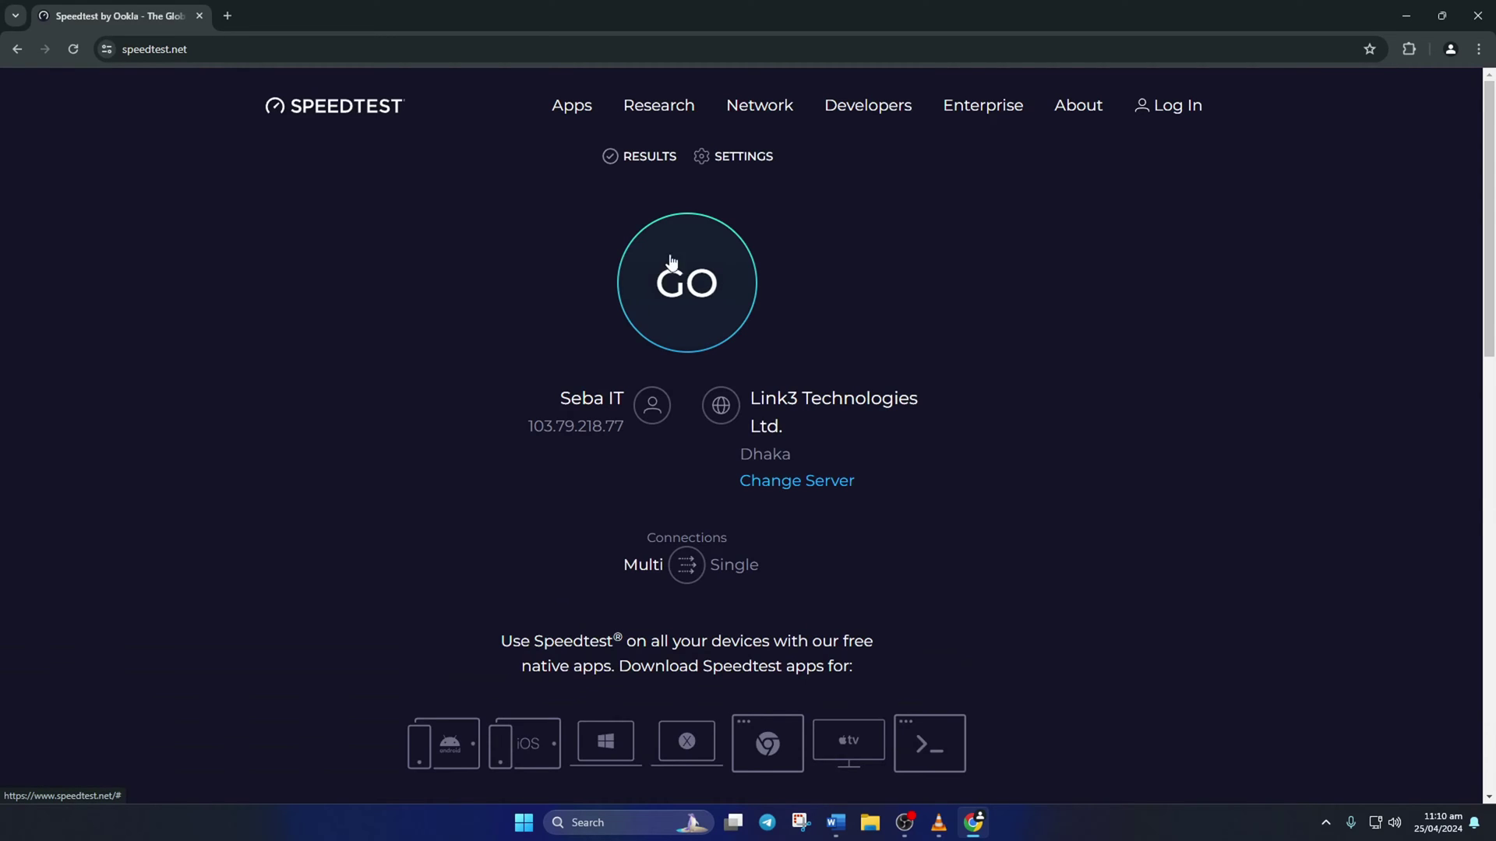
Run the Ookla speed test (69.57 Mbps down, 92.02 up), then close Chrome.
left_click(705, 299)
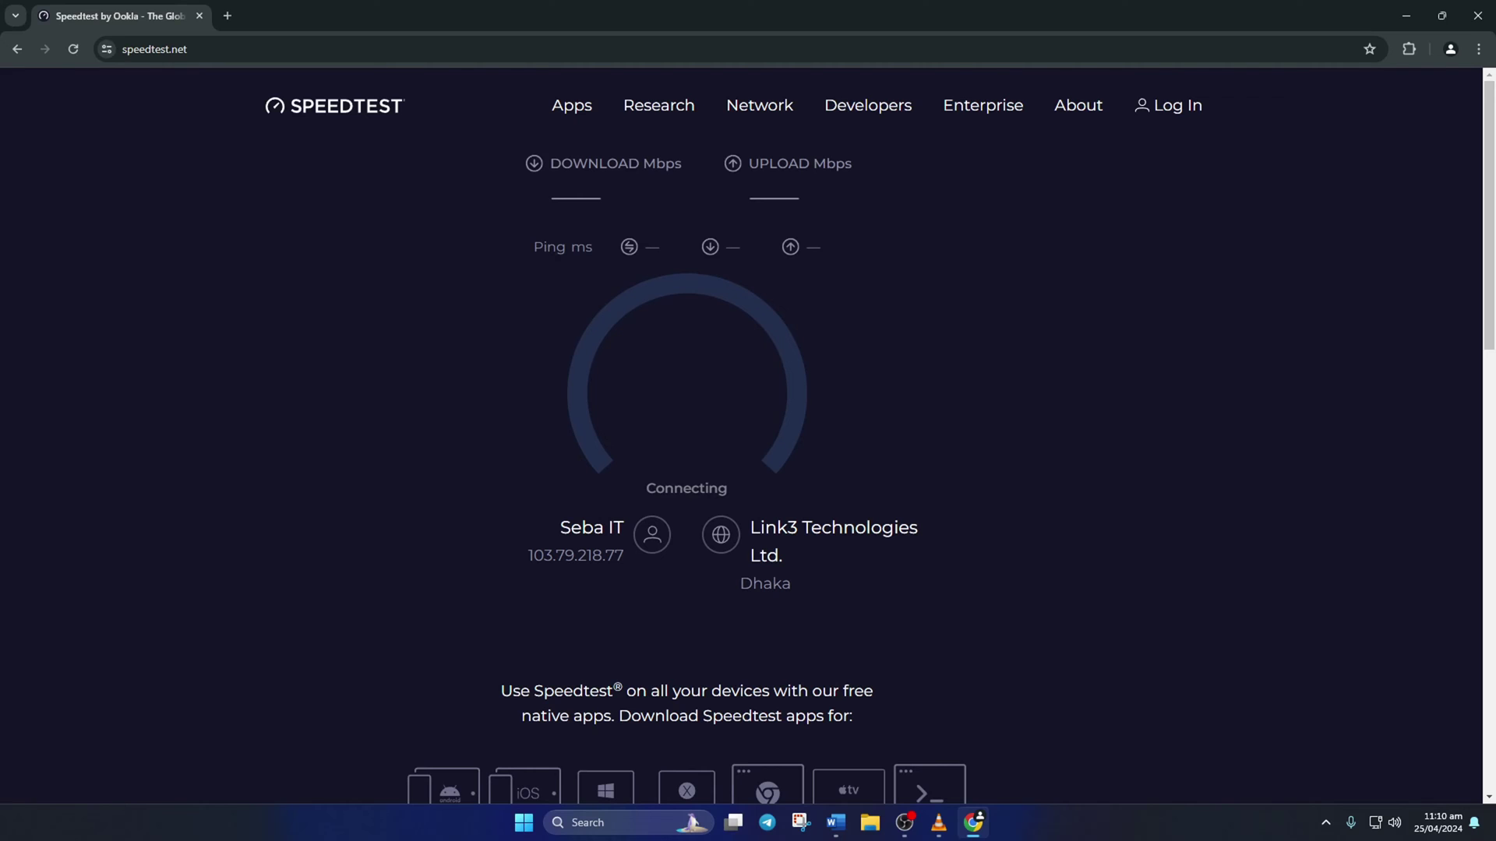
left_click(939, 822)
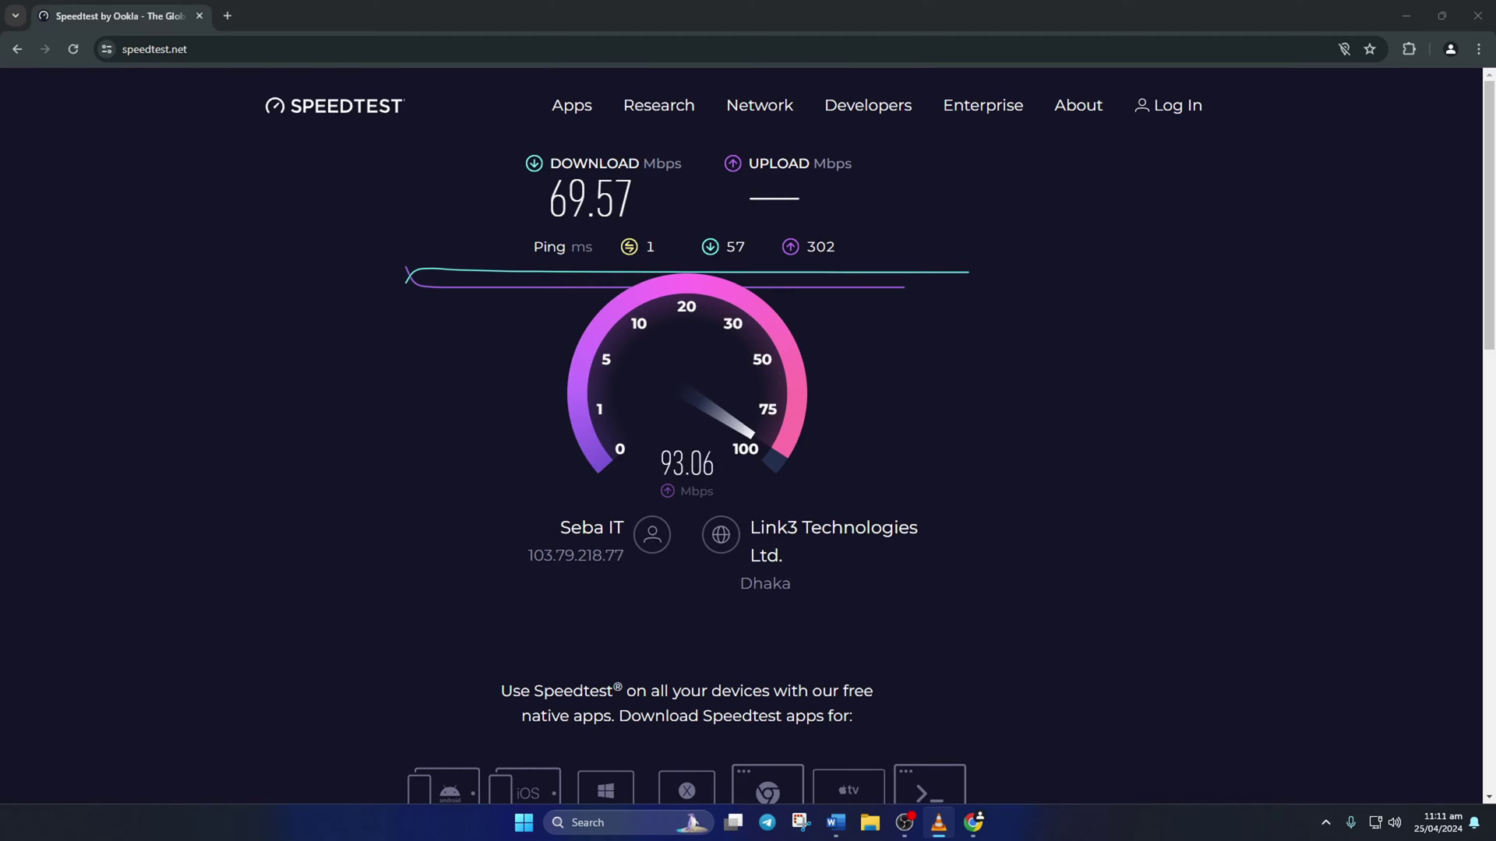
mouse_move(546, 225)
left_mouse_down()
mouse_move(535, 270)
mouse_move(858, 278)
left_mouse_up()
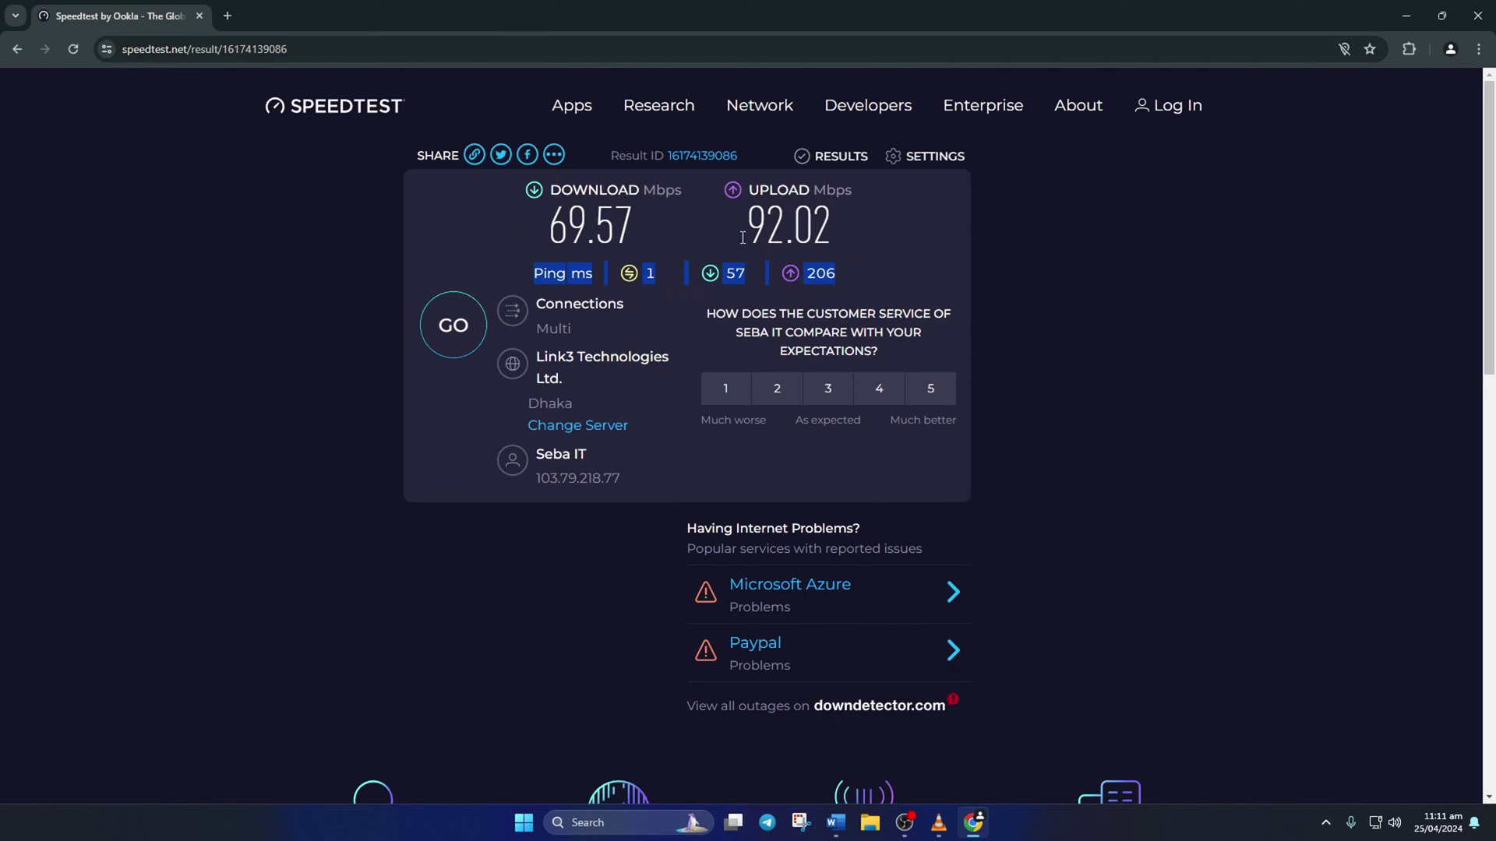
left_click(1195, 268)
left_click(1478, 15)
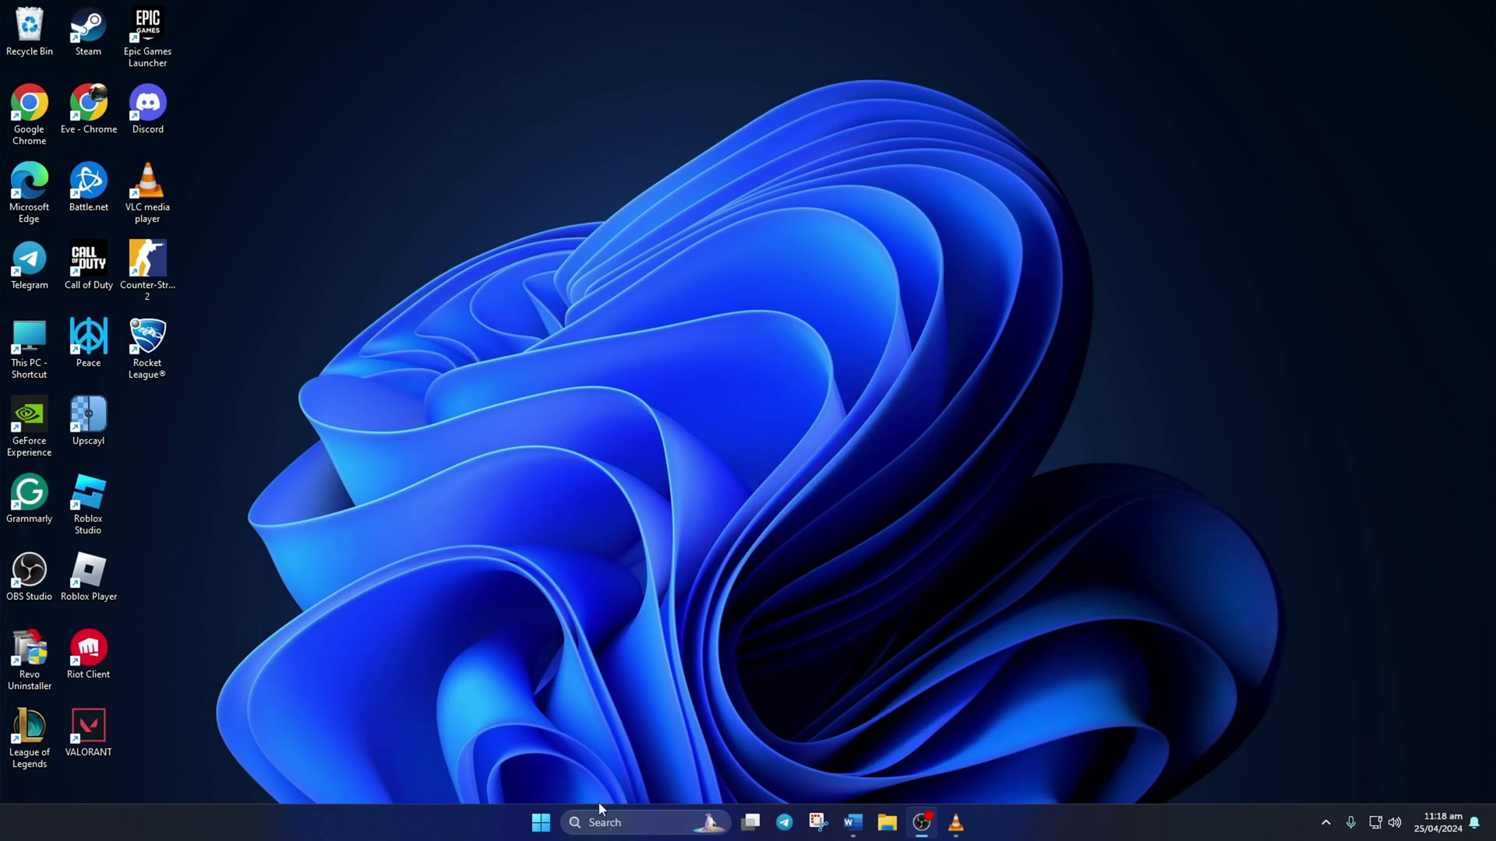
Search 'cmd', run Command Prompt as administrator, and approve the UAC prompt.
left_click(605, 822)
type("cmd")
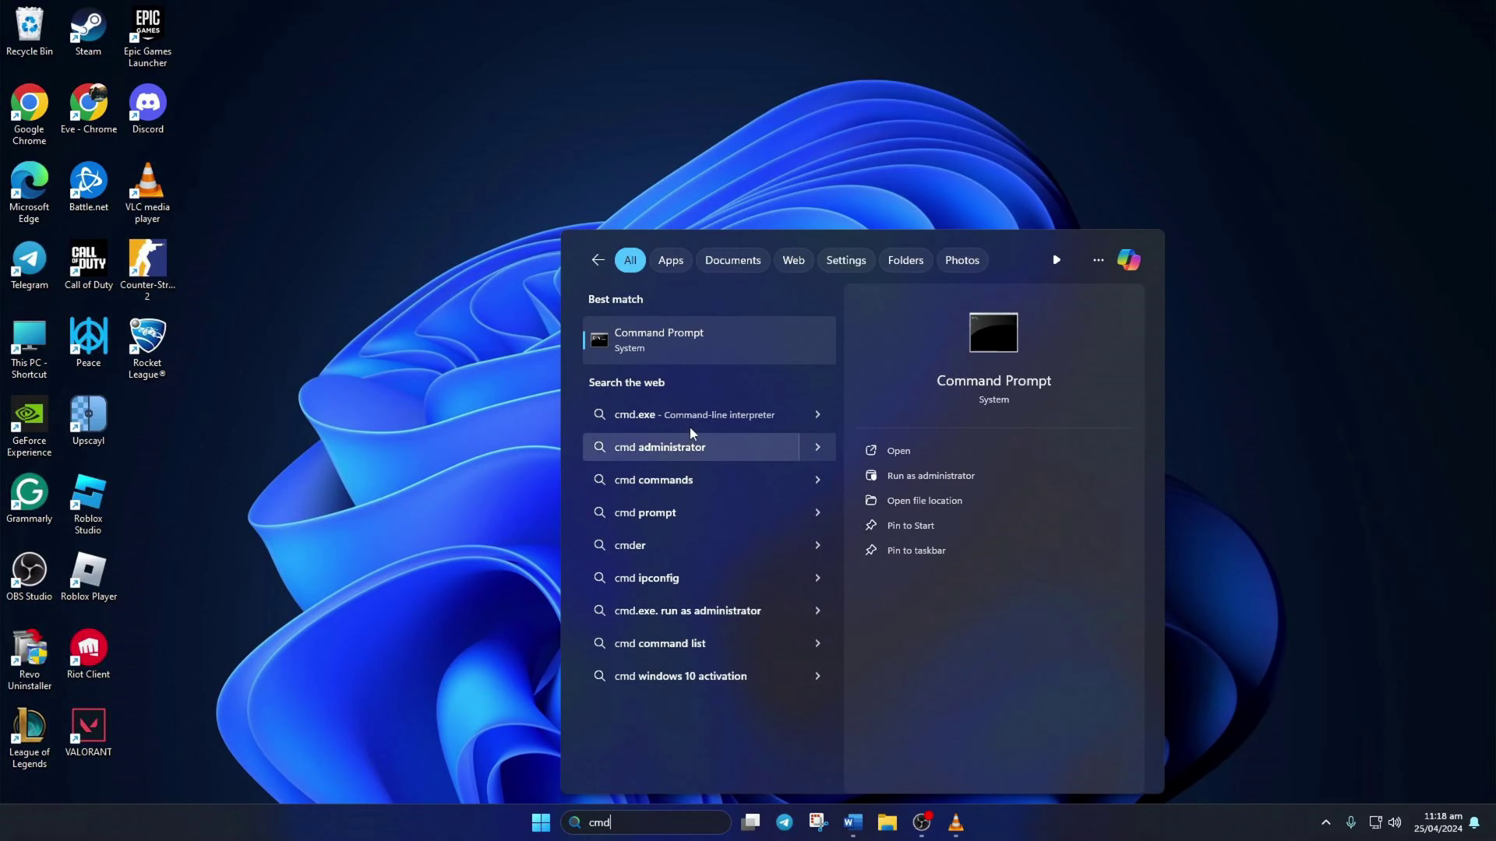
right_click(654, 342)
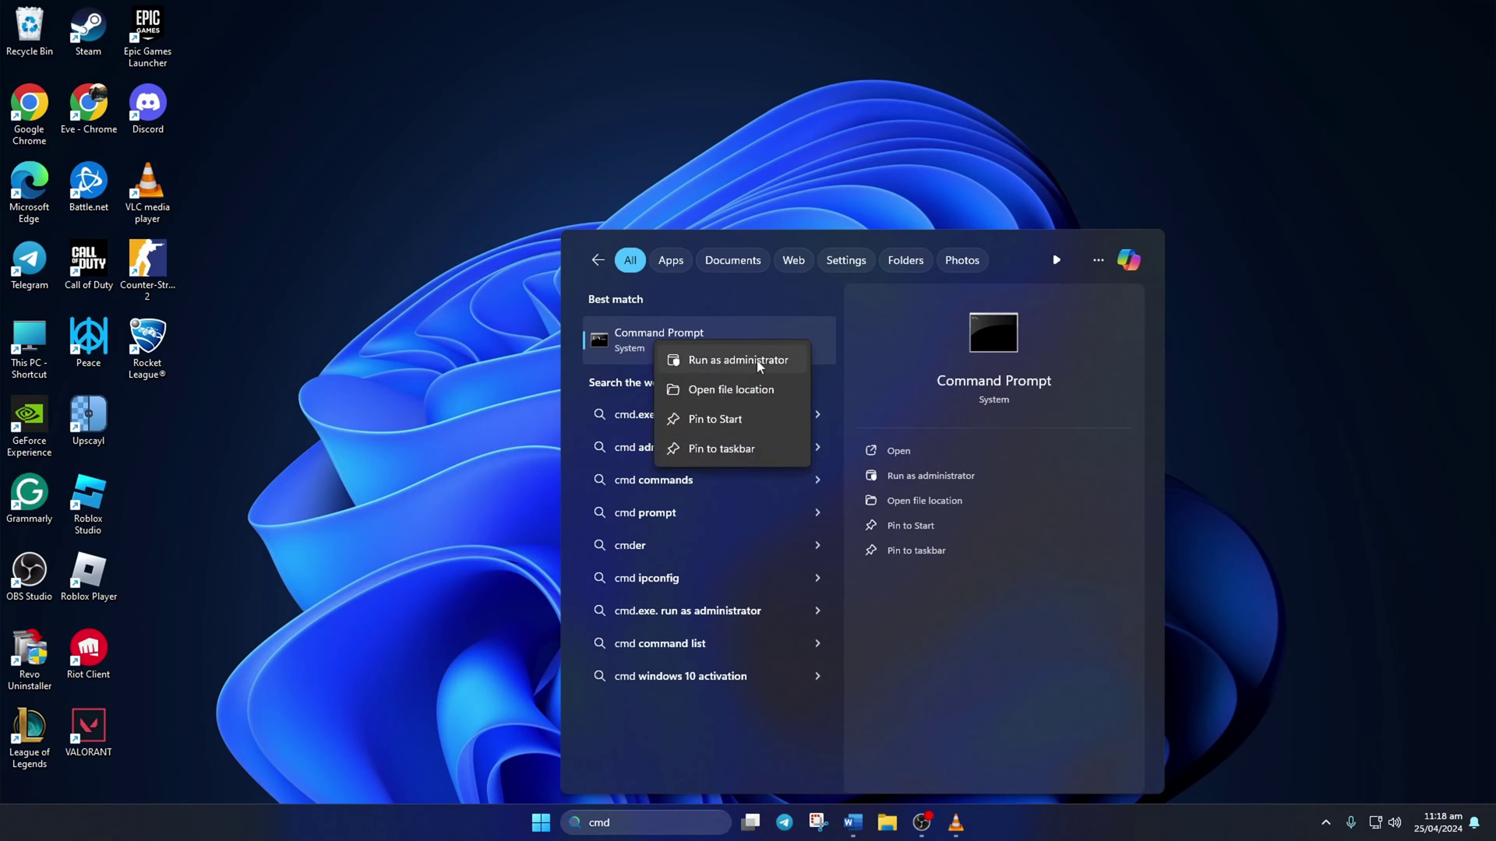
left_click(726, 362)
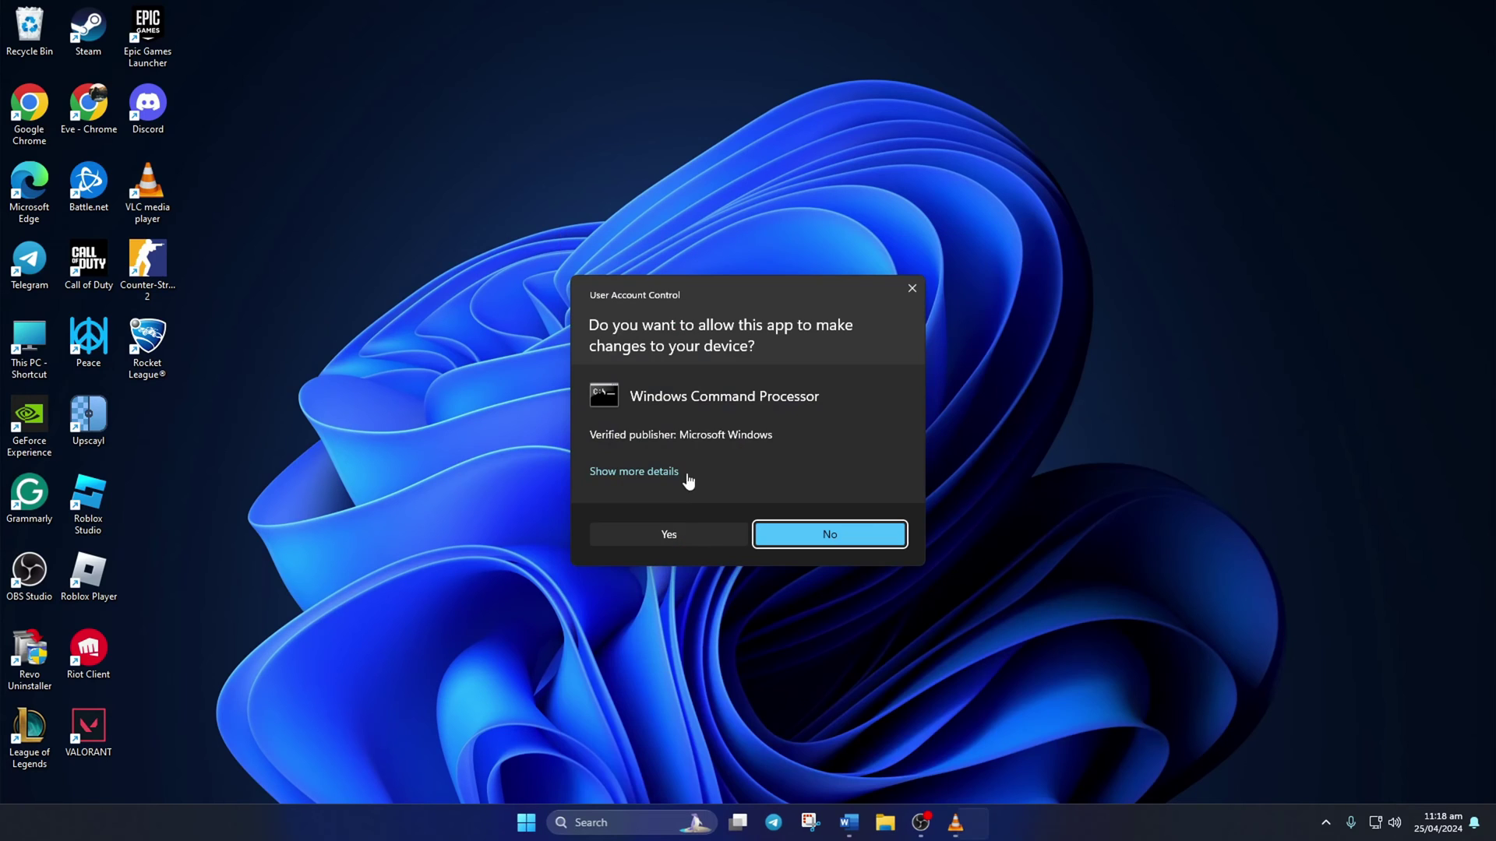
left_click(684, 528)
Maximize the window; run netsh winsock reset, ipconfig /flushdns, /release, /renew, netsh int ip reset.
left_click(793, 92)
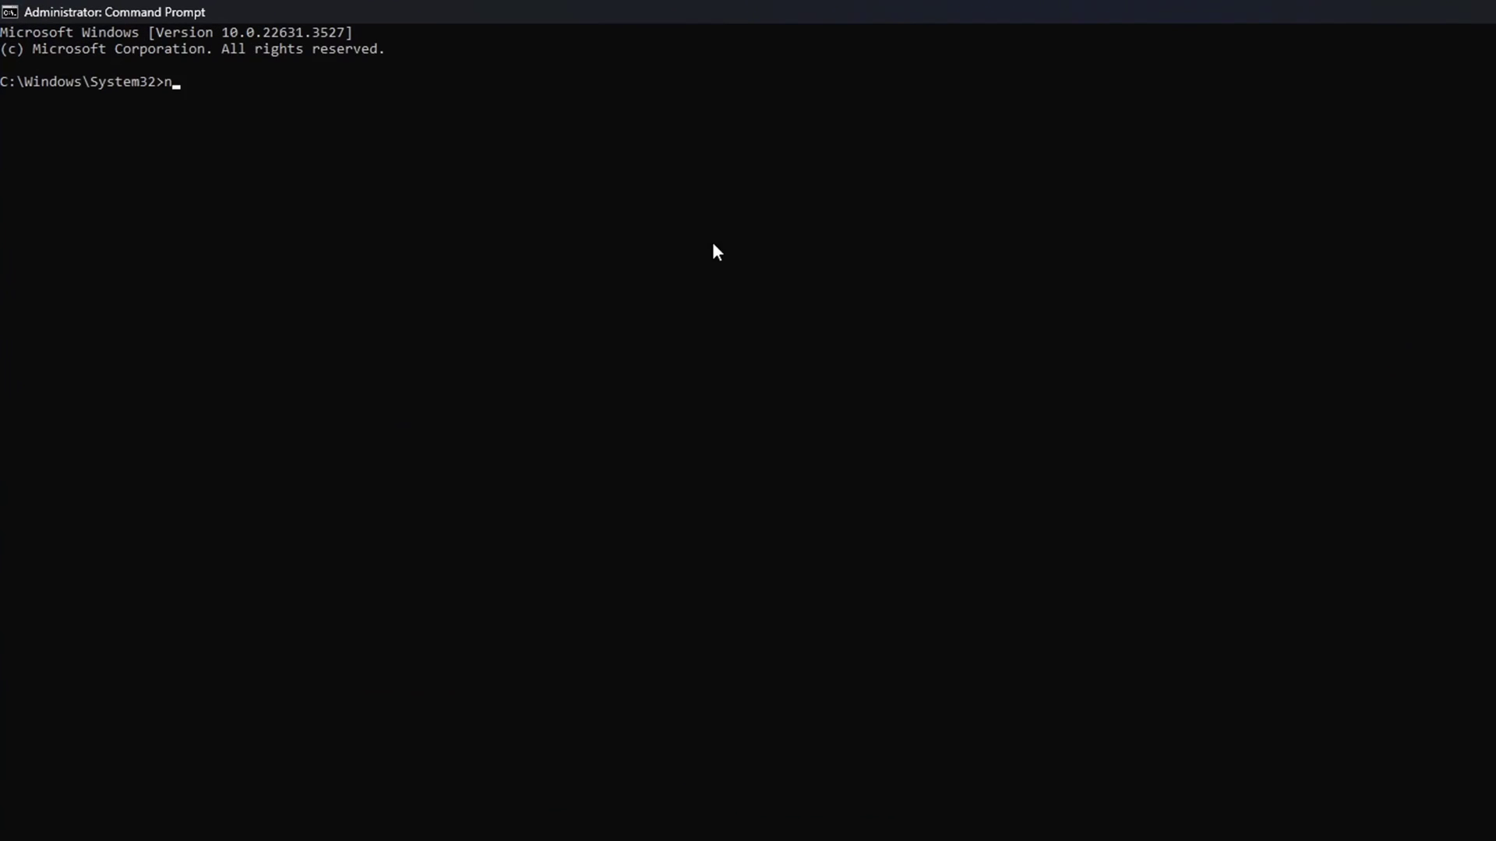
type("netsh winsock reset")
key("Return")
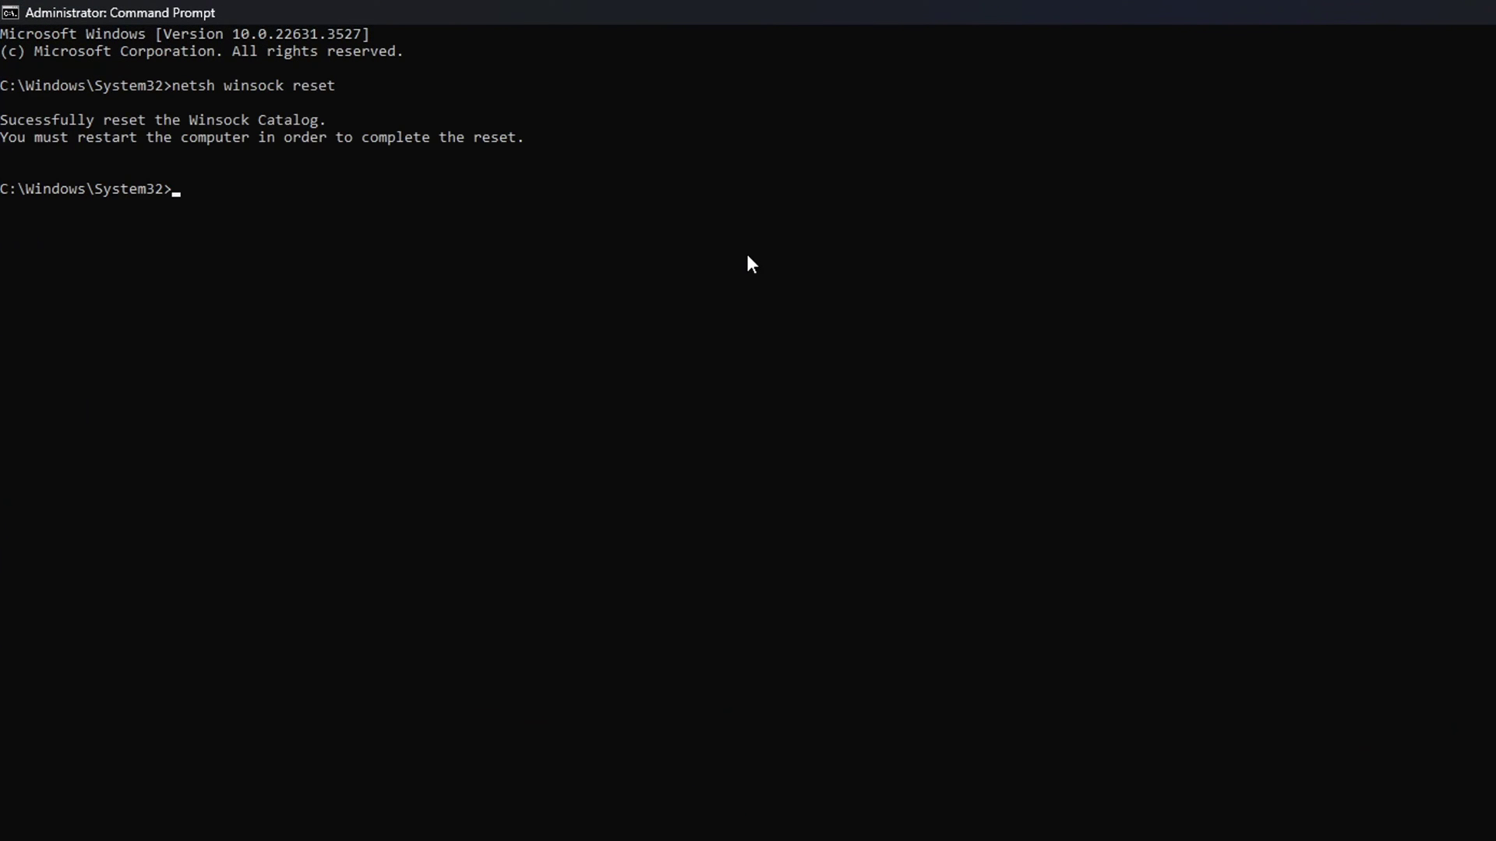
type("ipconfig /flushdns")
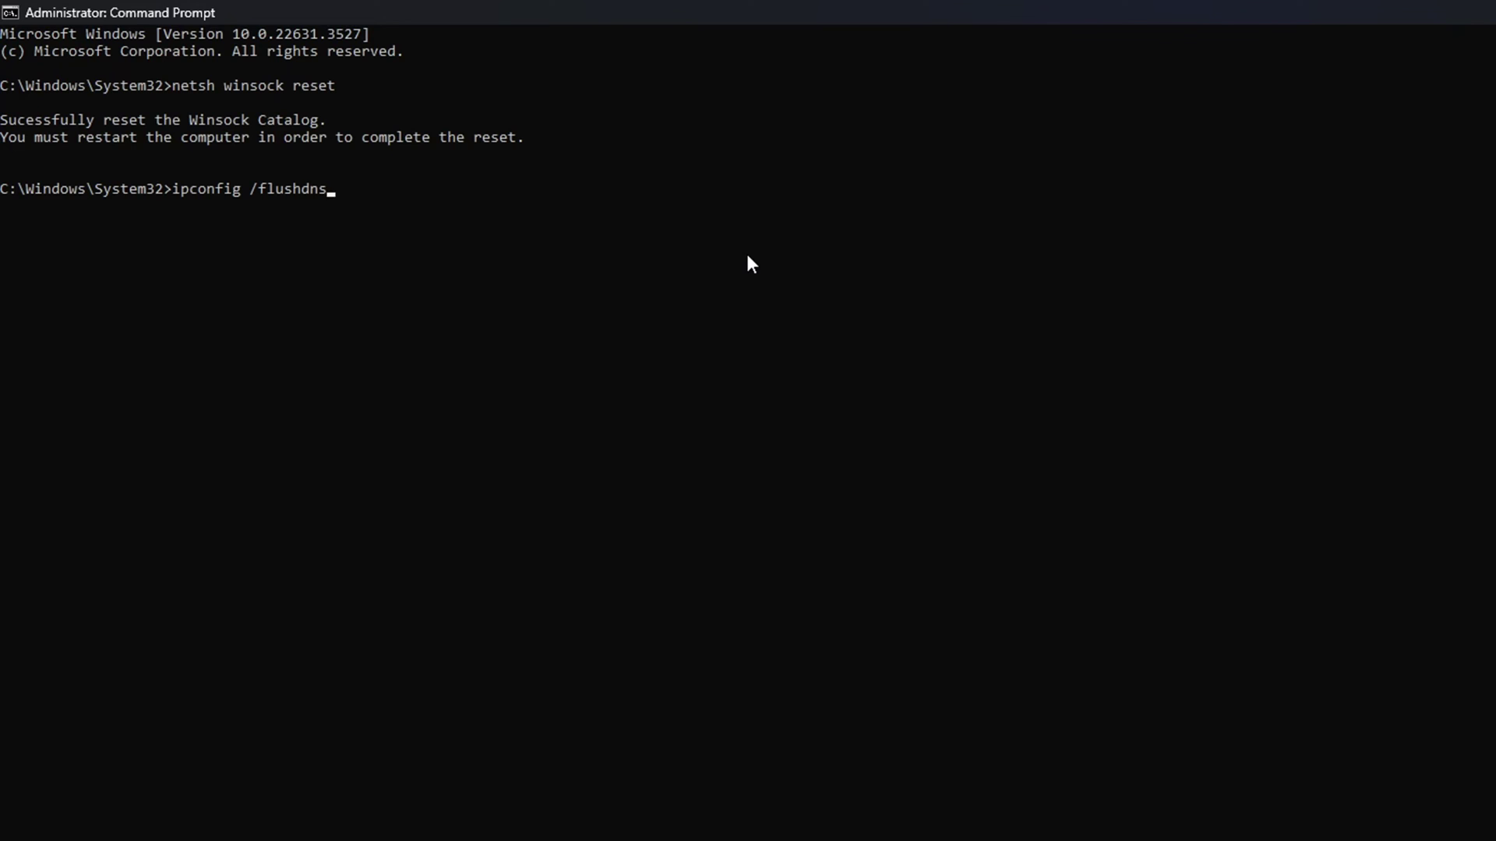
key("Return")
type("ip")
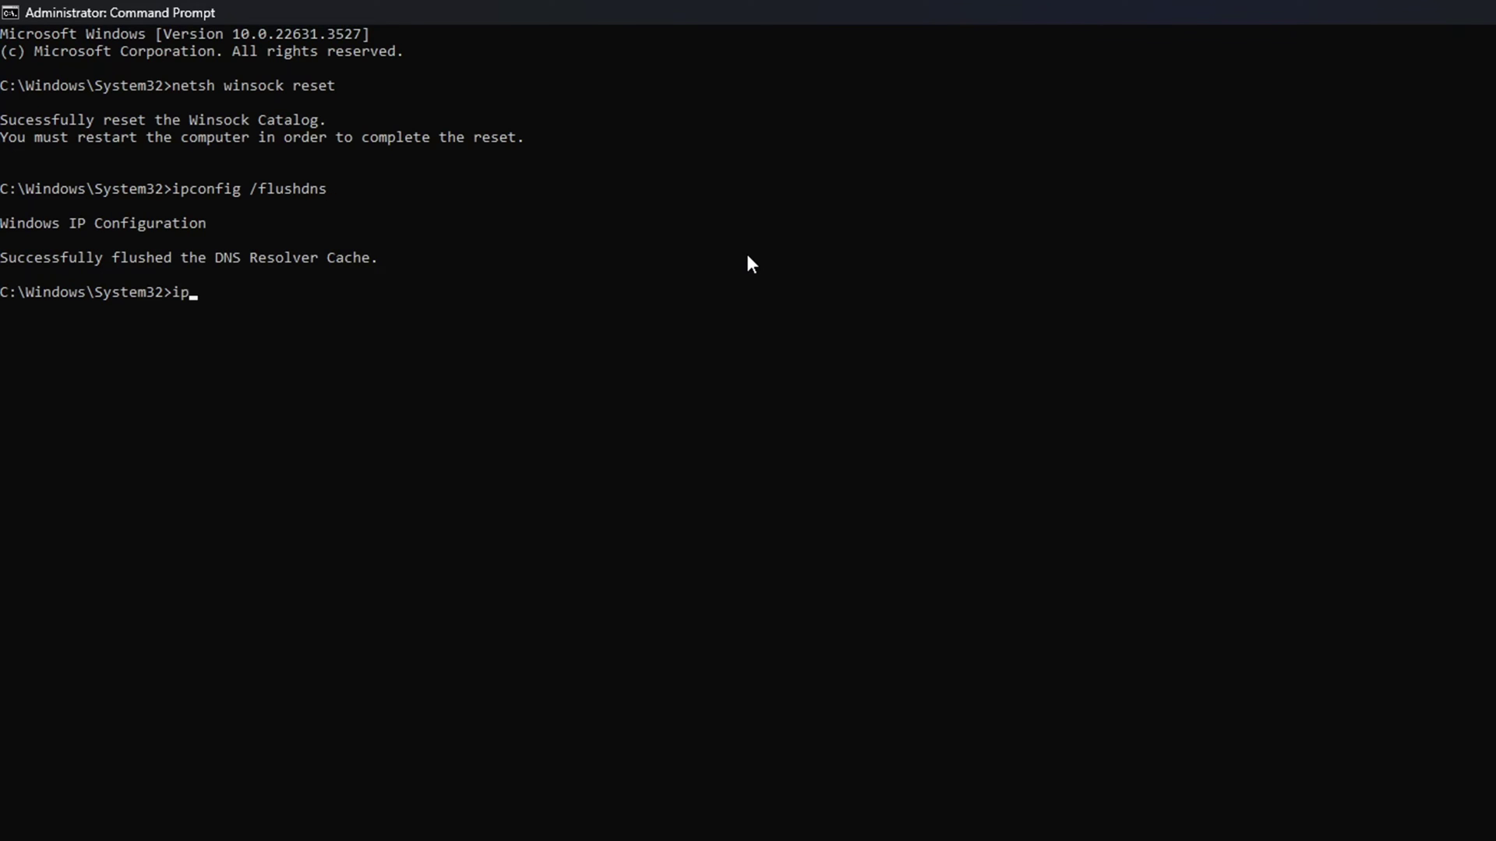
type("config /re")
type("lease")
key("Return")
type("ip")
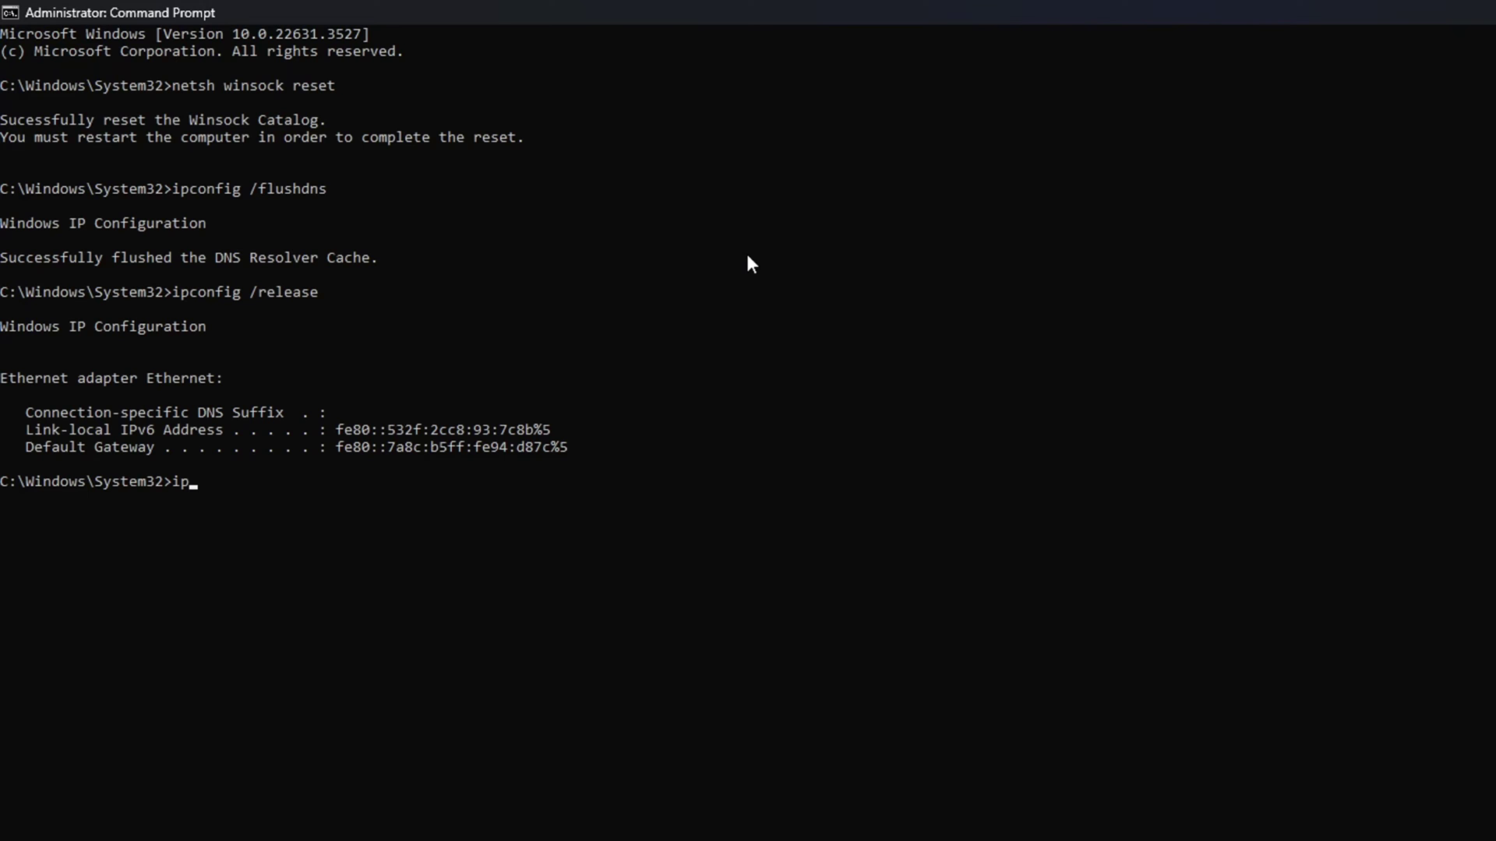
type("config /")
type("re")
type("new")
key("Return")
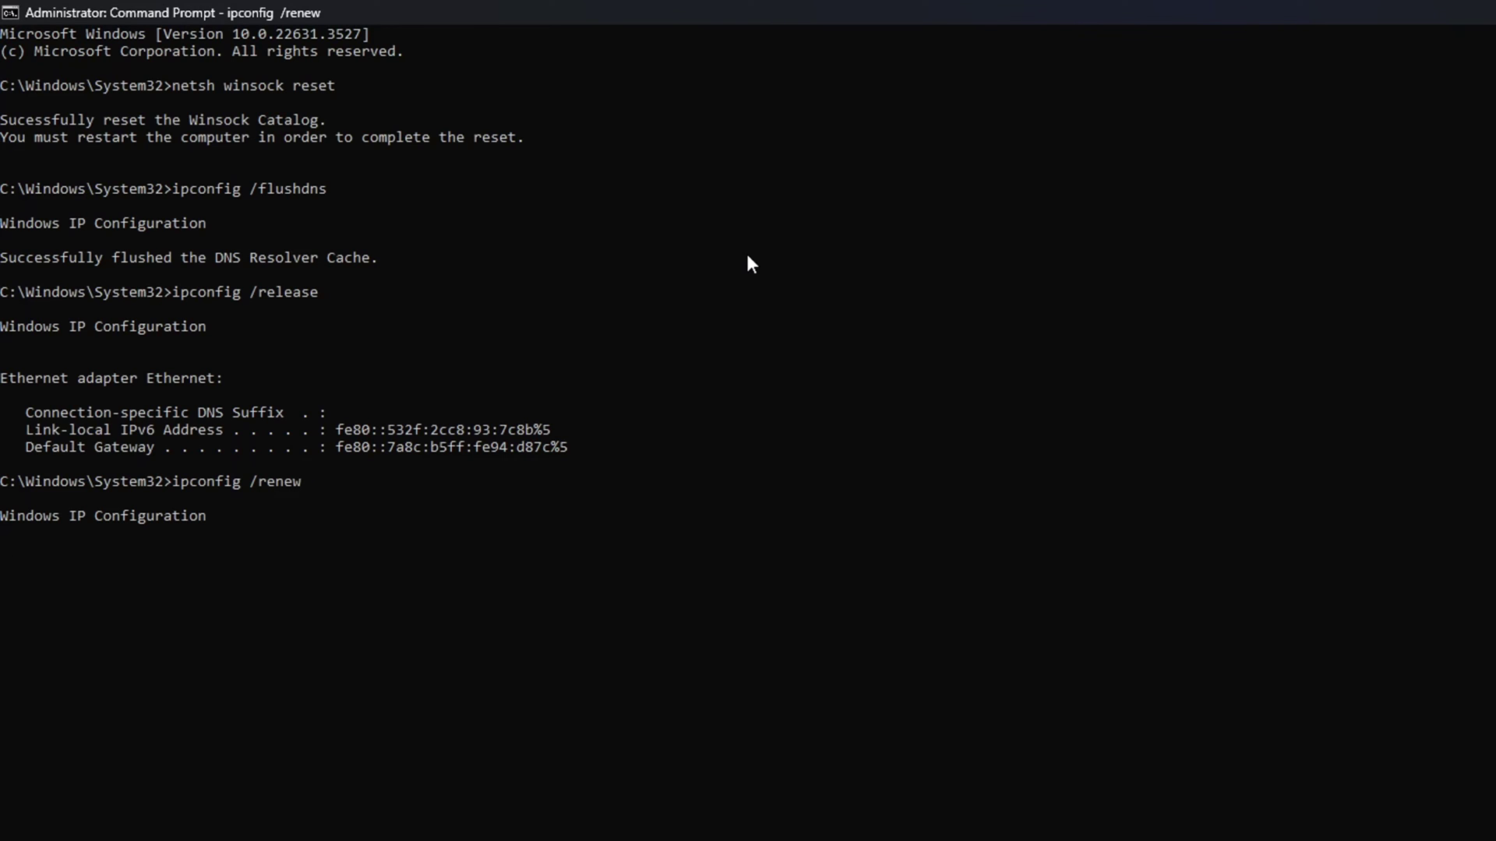
type("tsh int ip res")
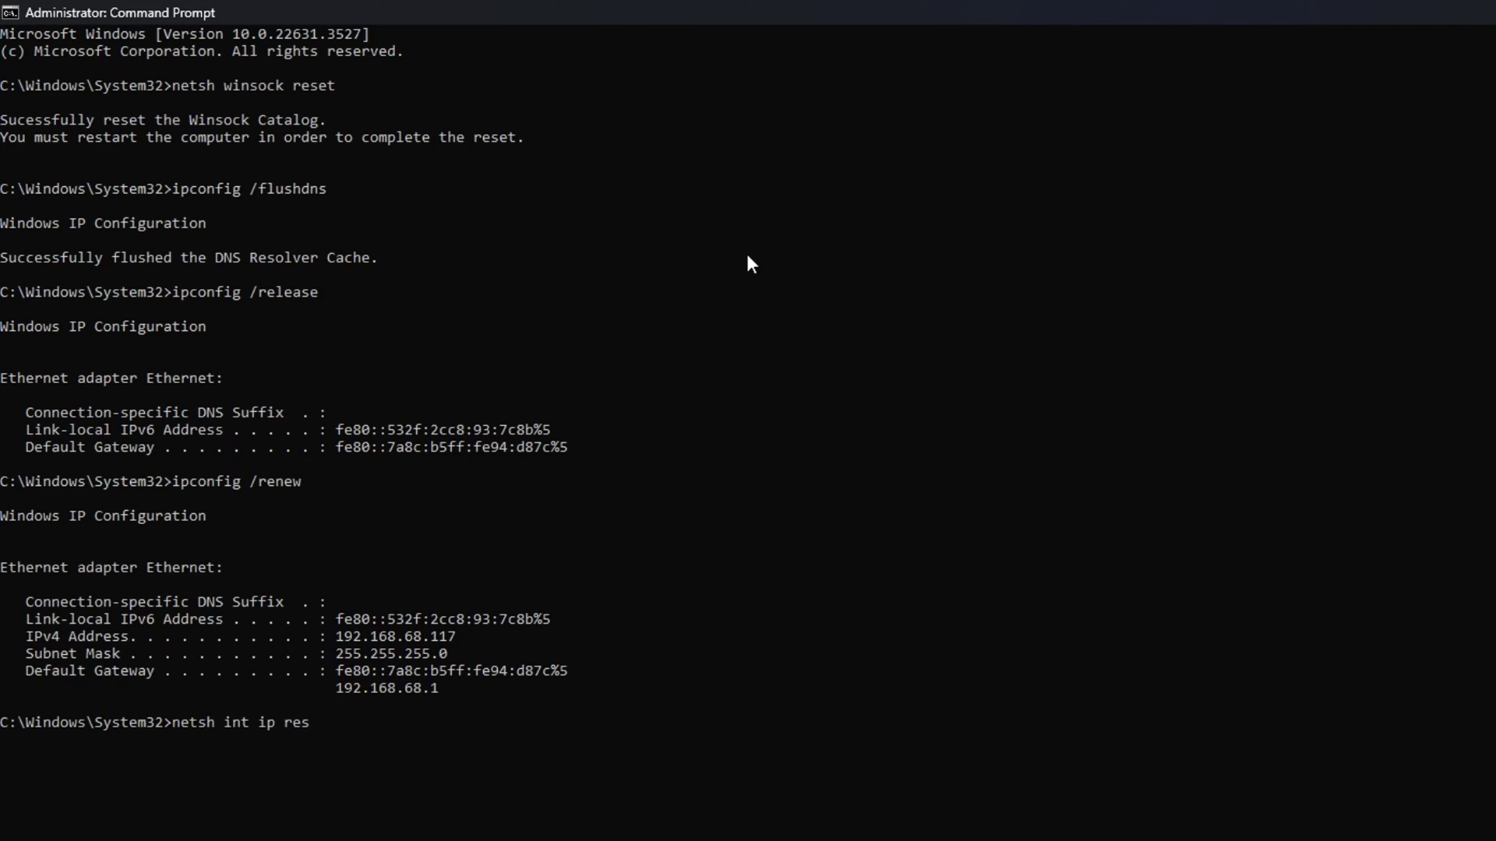
type("et")
key("Return")
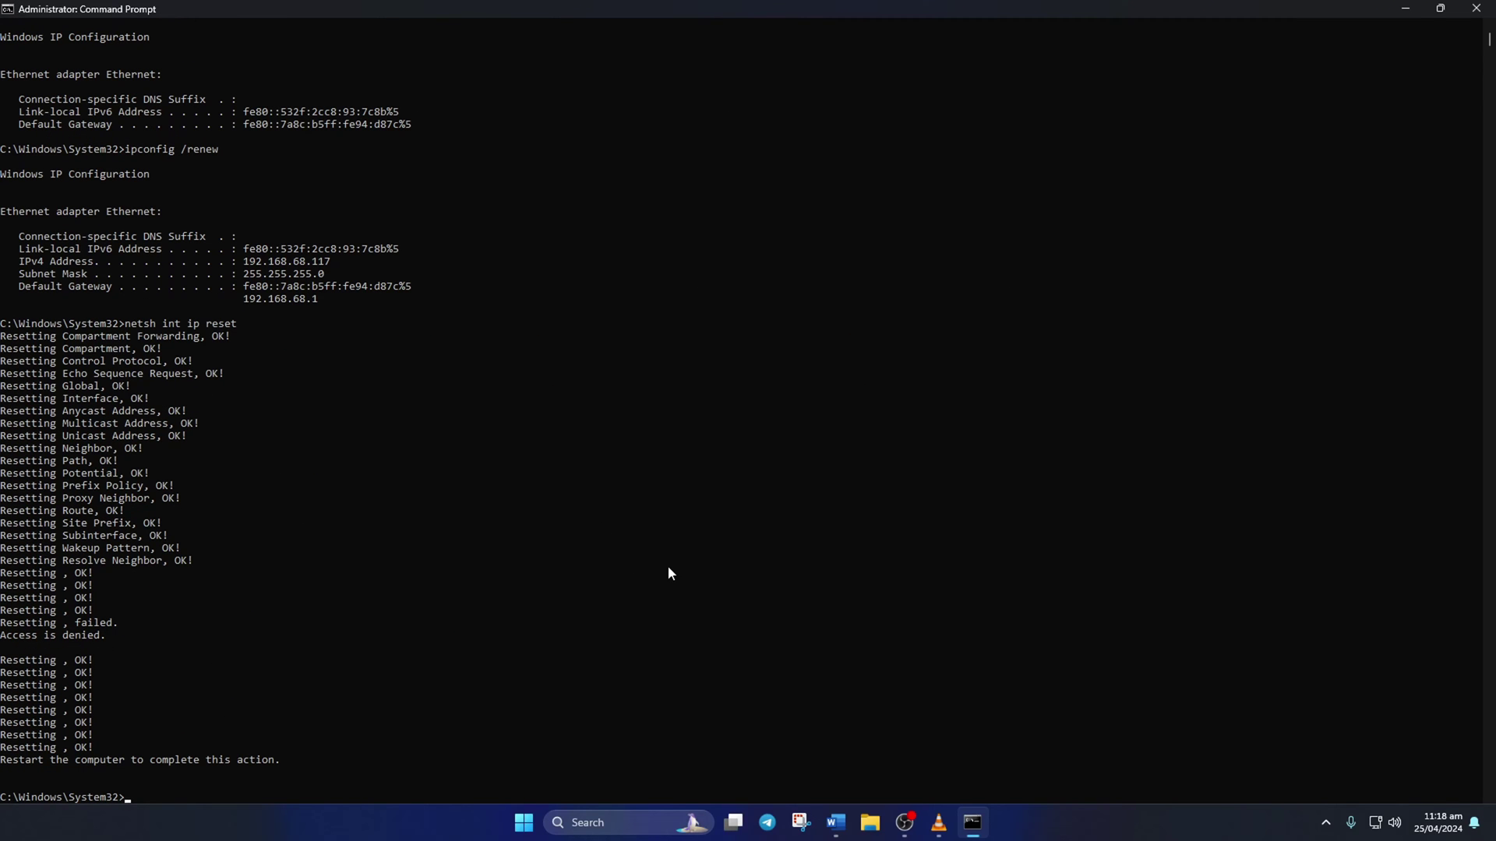
Restart Windows from the Start menu's power button.
left_click(523, 824)
left_click(939, 769)
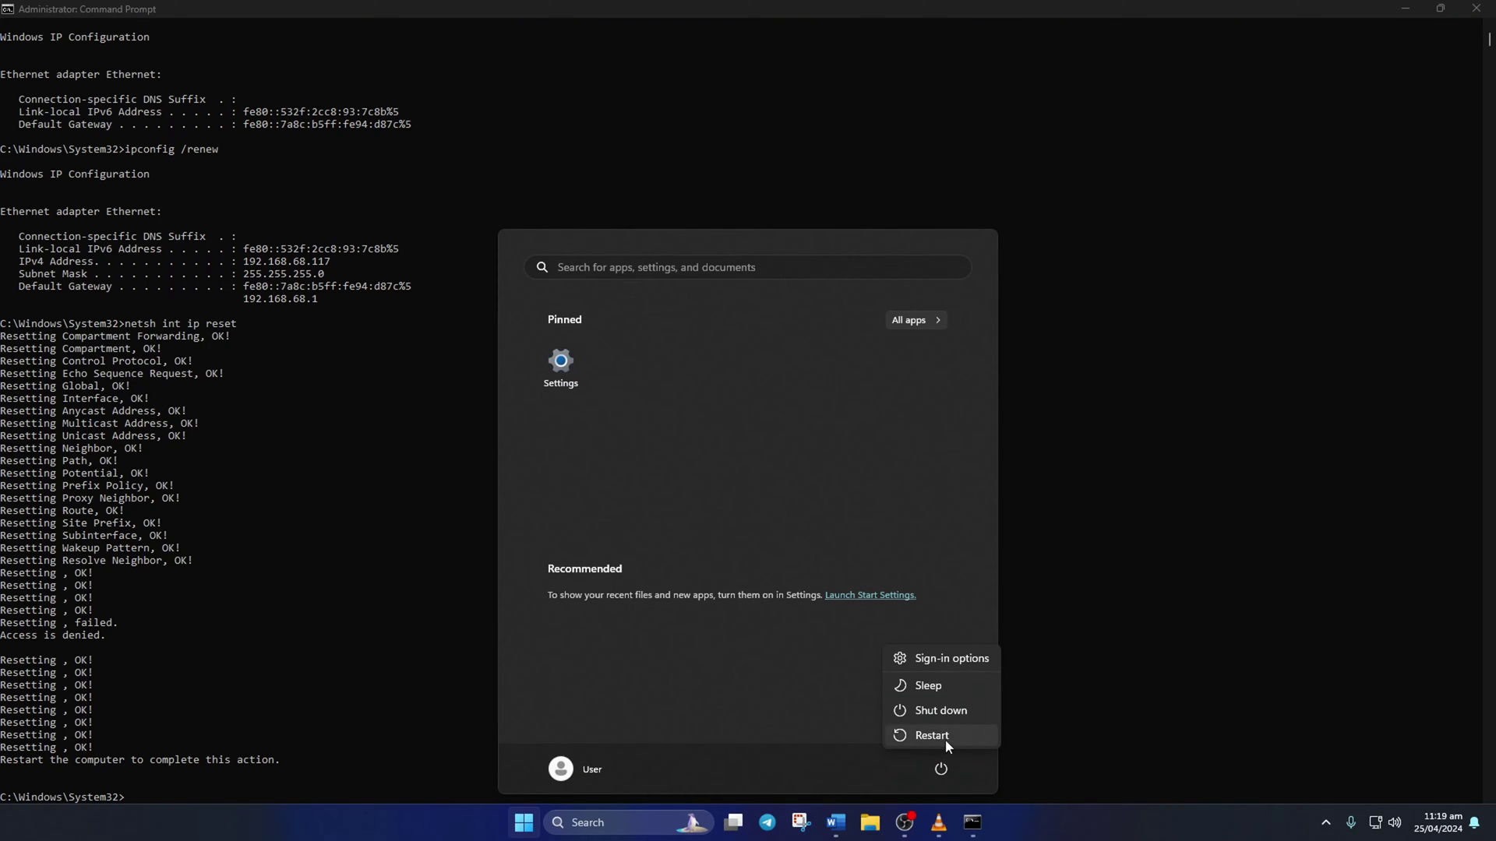
left_click(941, 739)
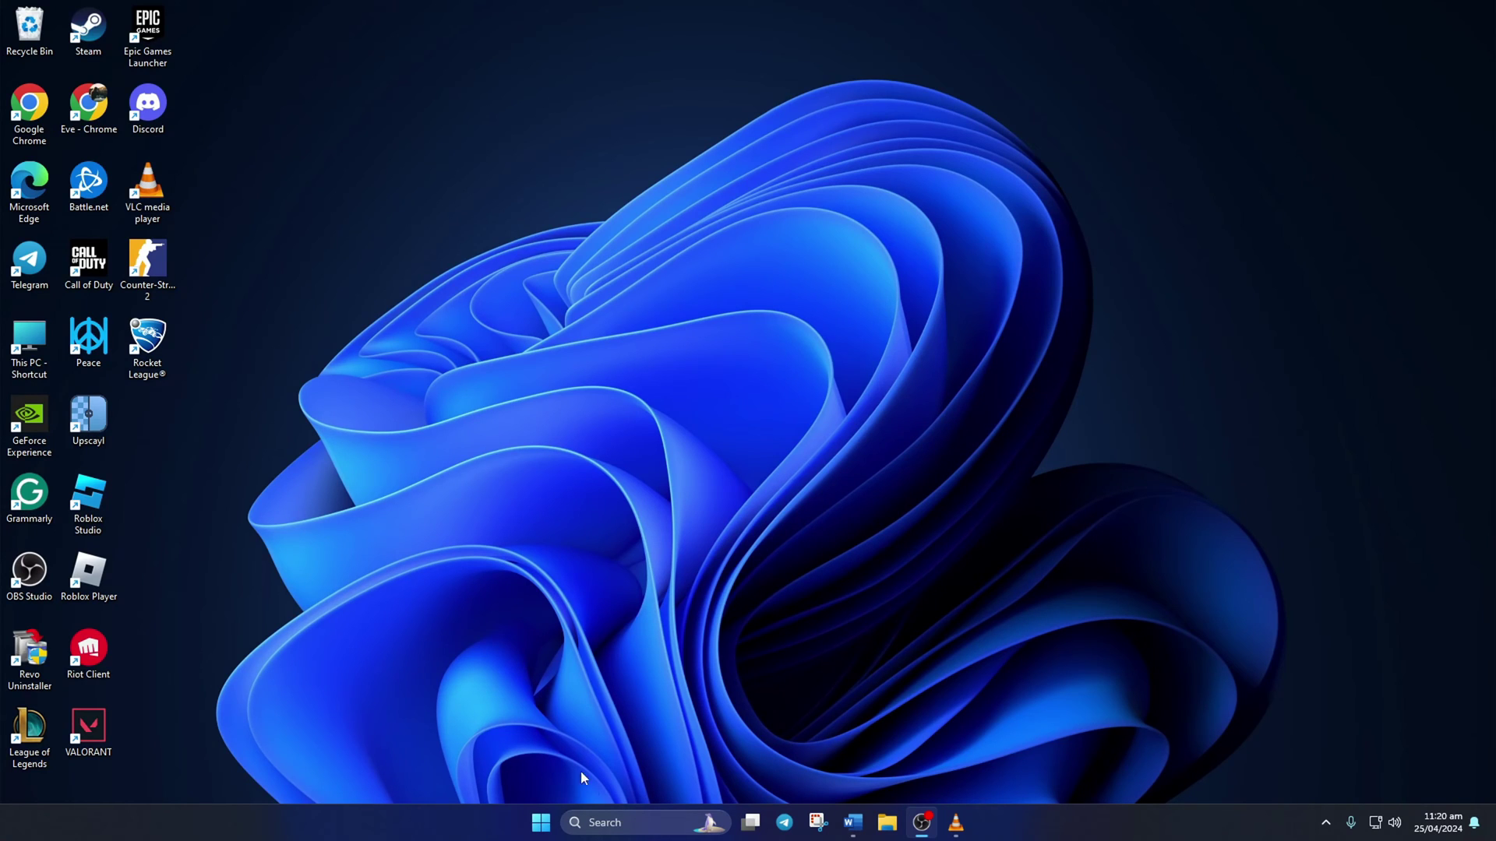
Open a maximized regular Command Prompt and ping 1.1.1.1, noting its 6 ms average.
left_click(609, 822)
type("cmd")
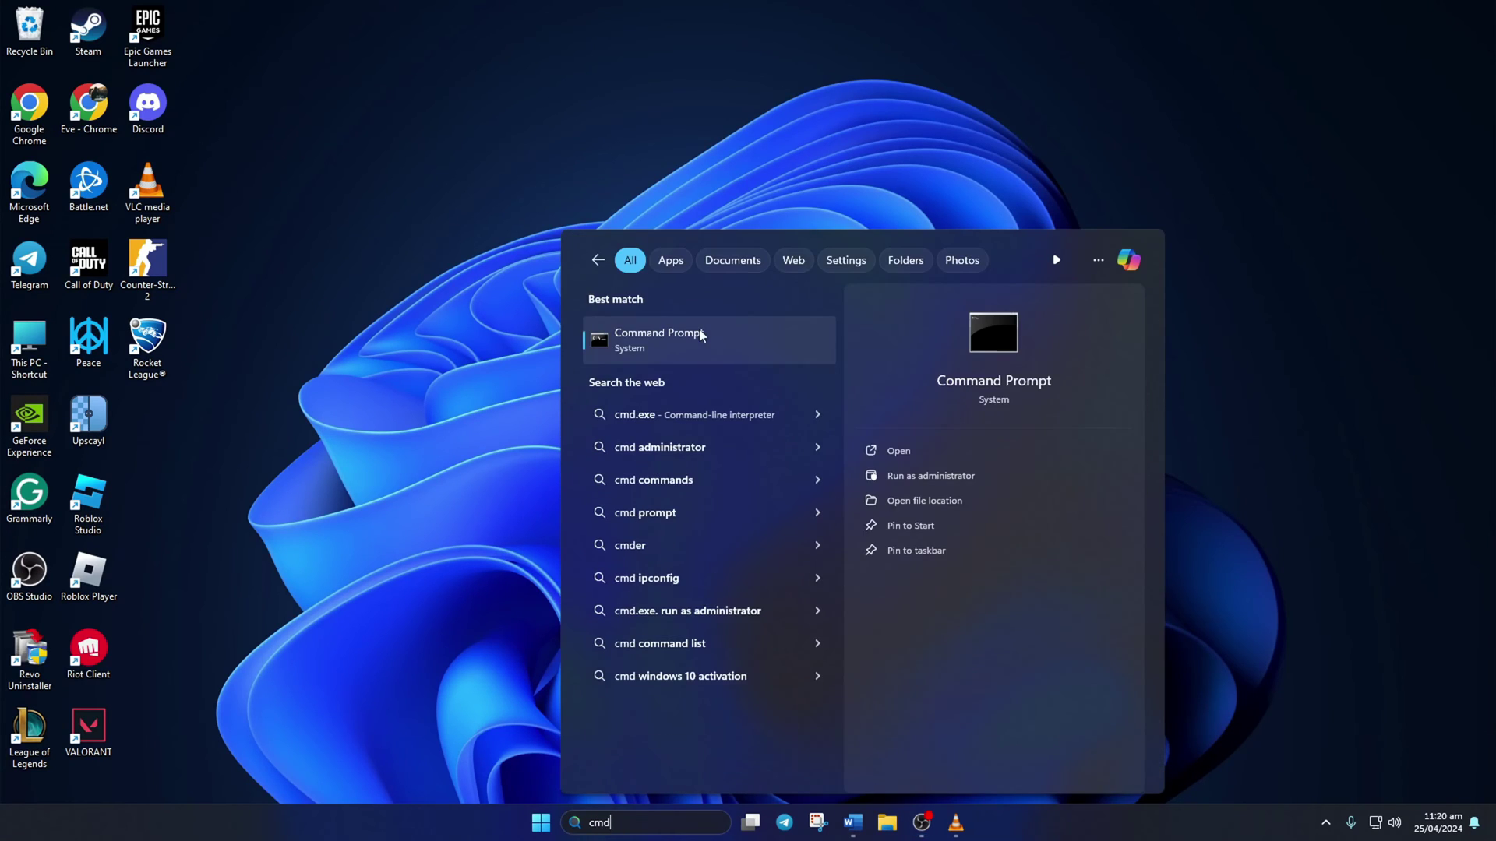
left_click(701, 336)
left_click(938, 141)
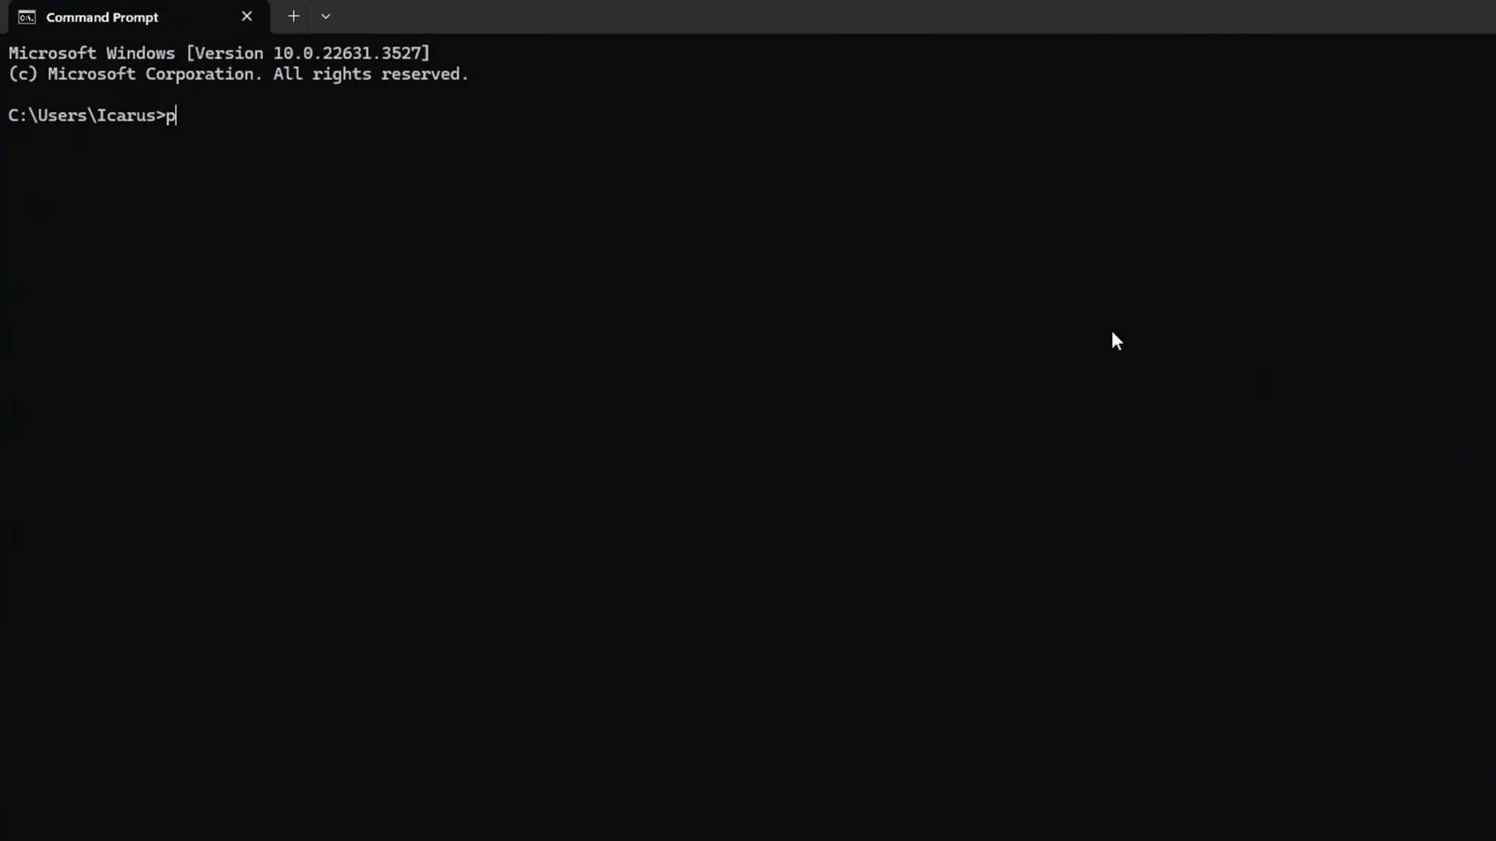
type("ping 1.1.1.1")
key("Return")
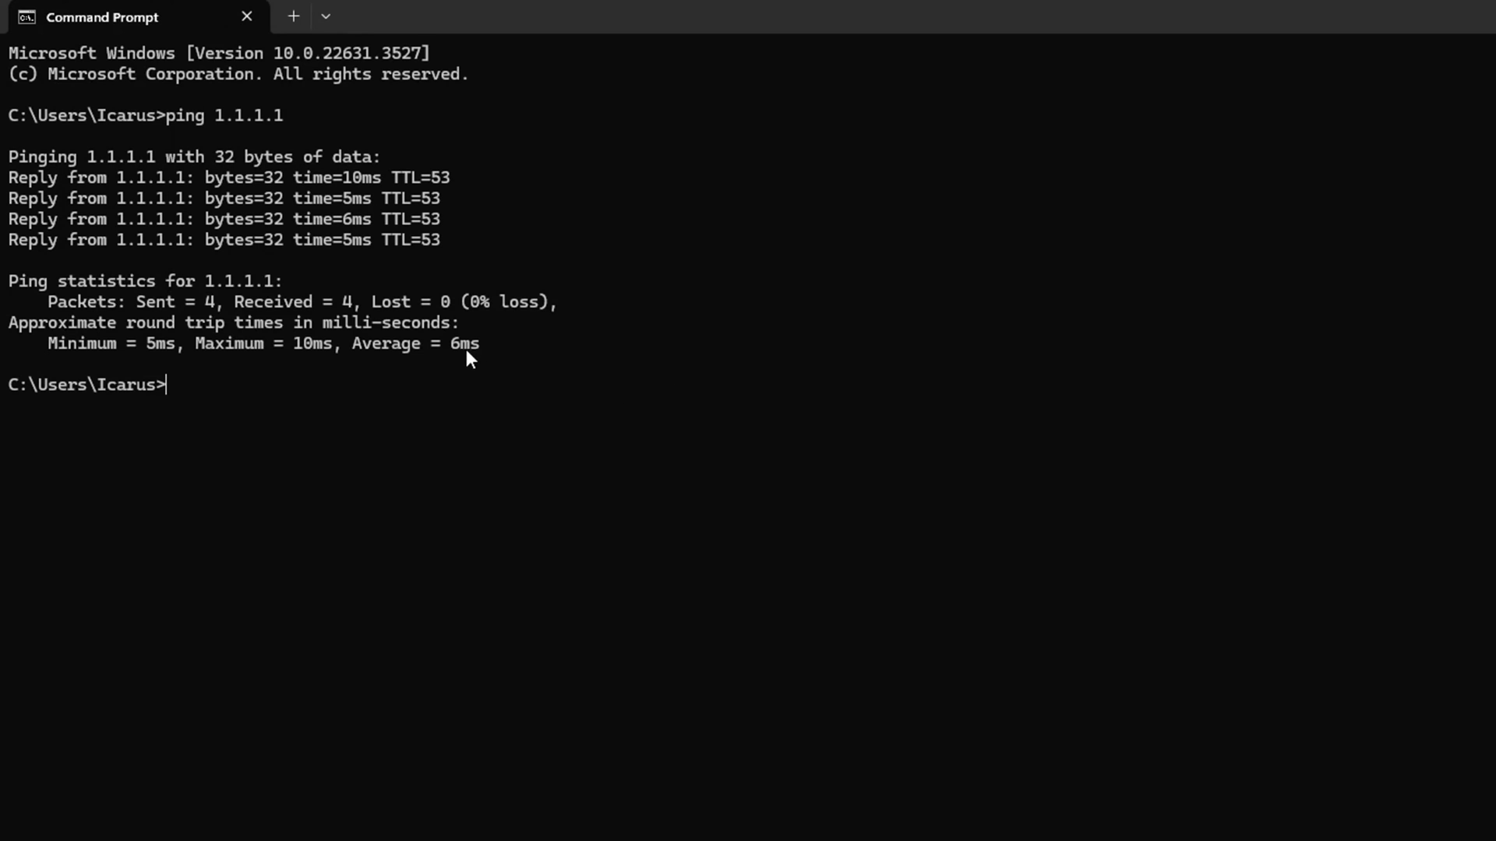
left_click_drag(491, 341, 38, 350)
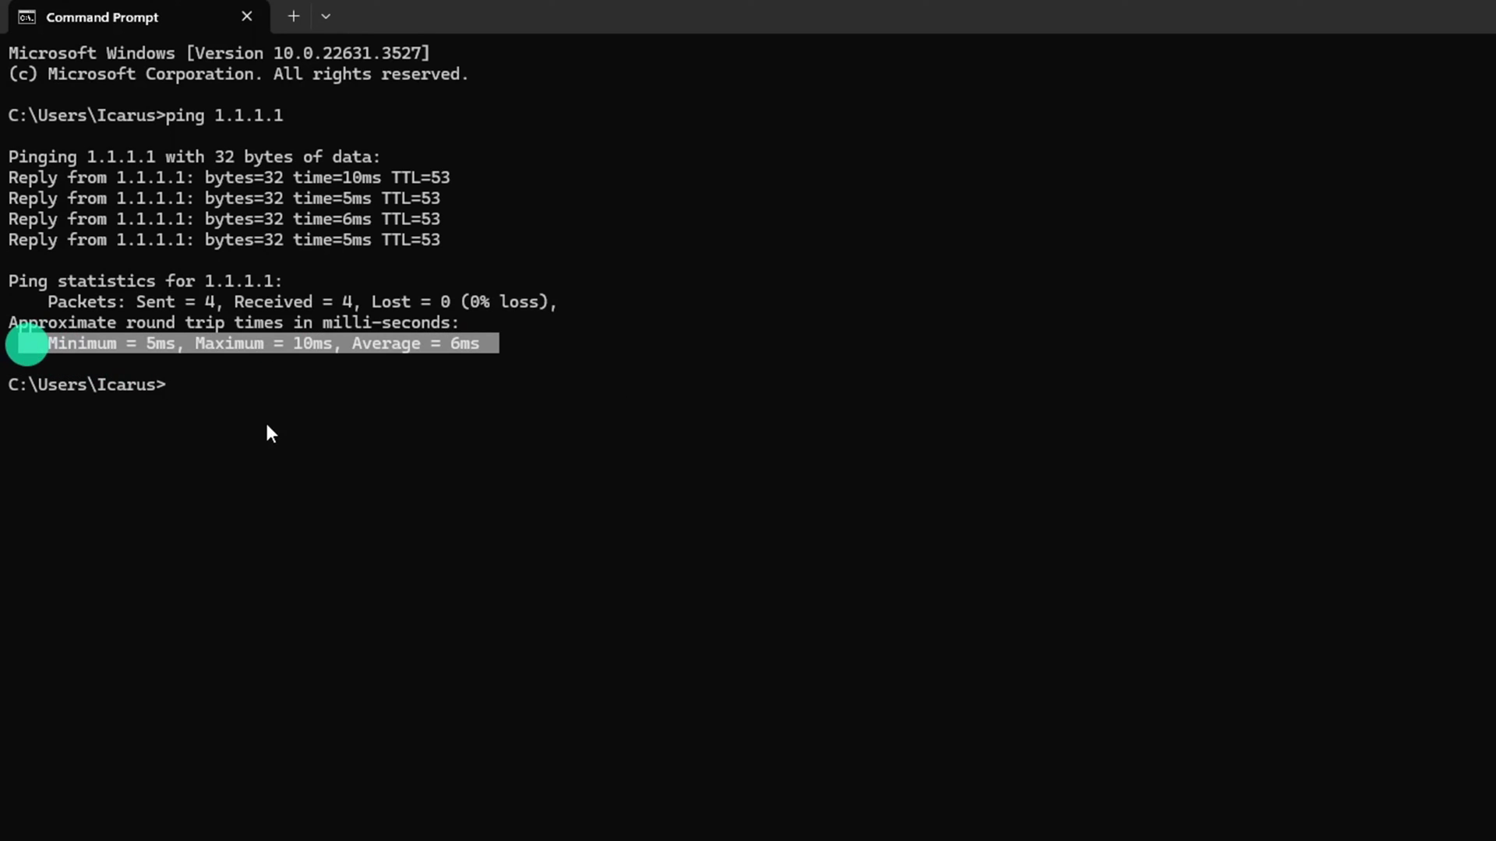
left_click(260, 385)
type("ping 8")
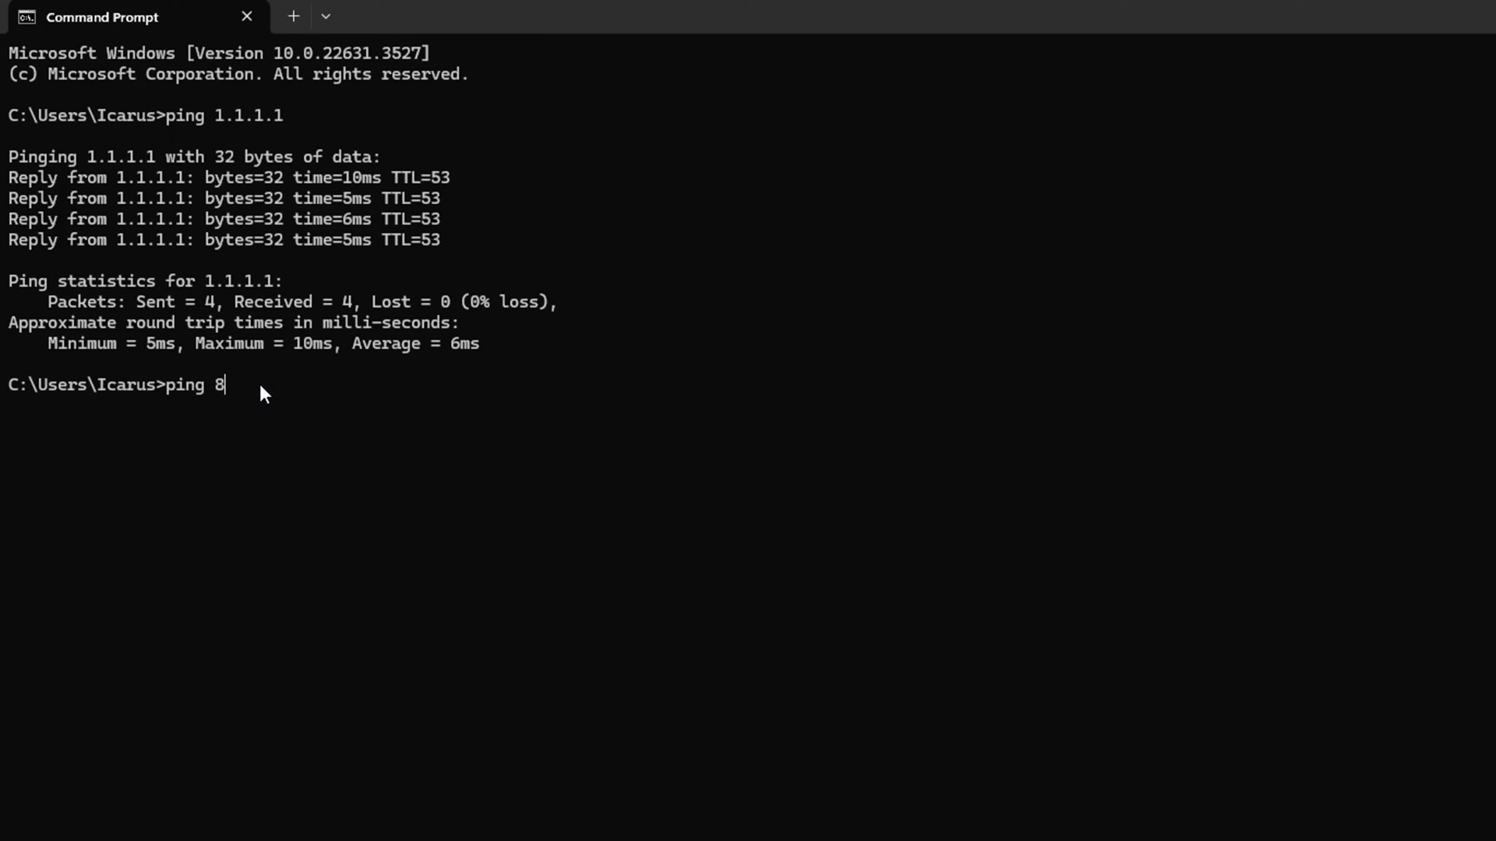
type(".8.8.")
Ping 8.8.8.8 and compare its 29 ms average against 1.1.1.1's 6 ms.
key("Return")
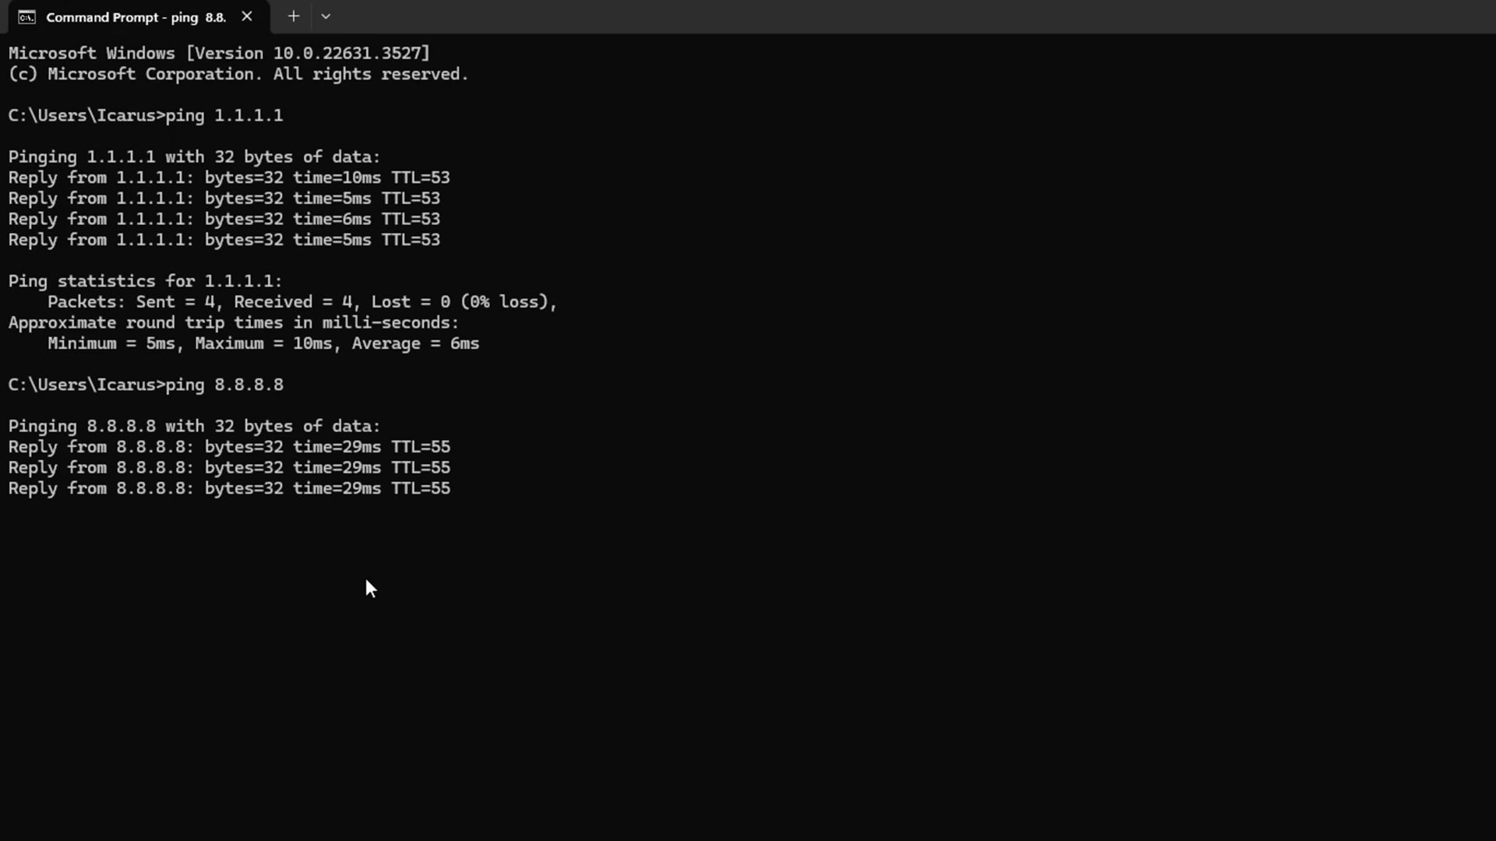
left_click_drag(514, 613, 14, 632)
left_click_drag(518, 347, 93, 338)
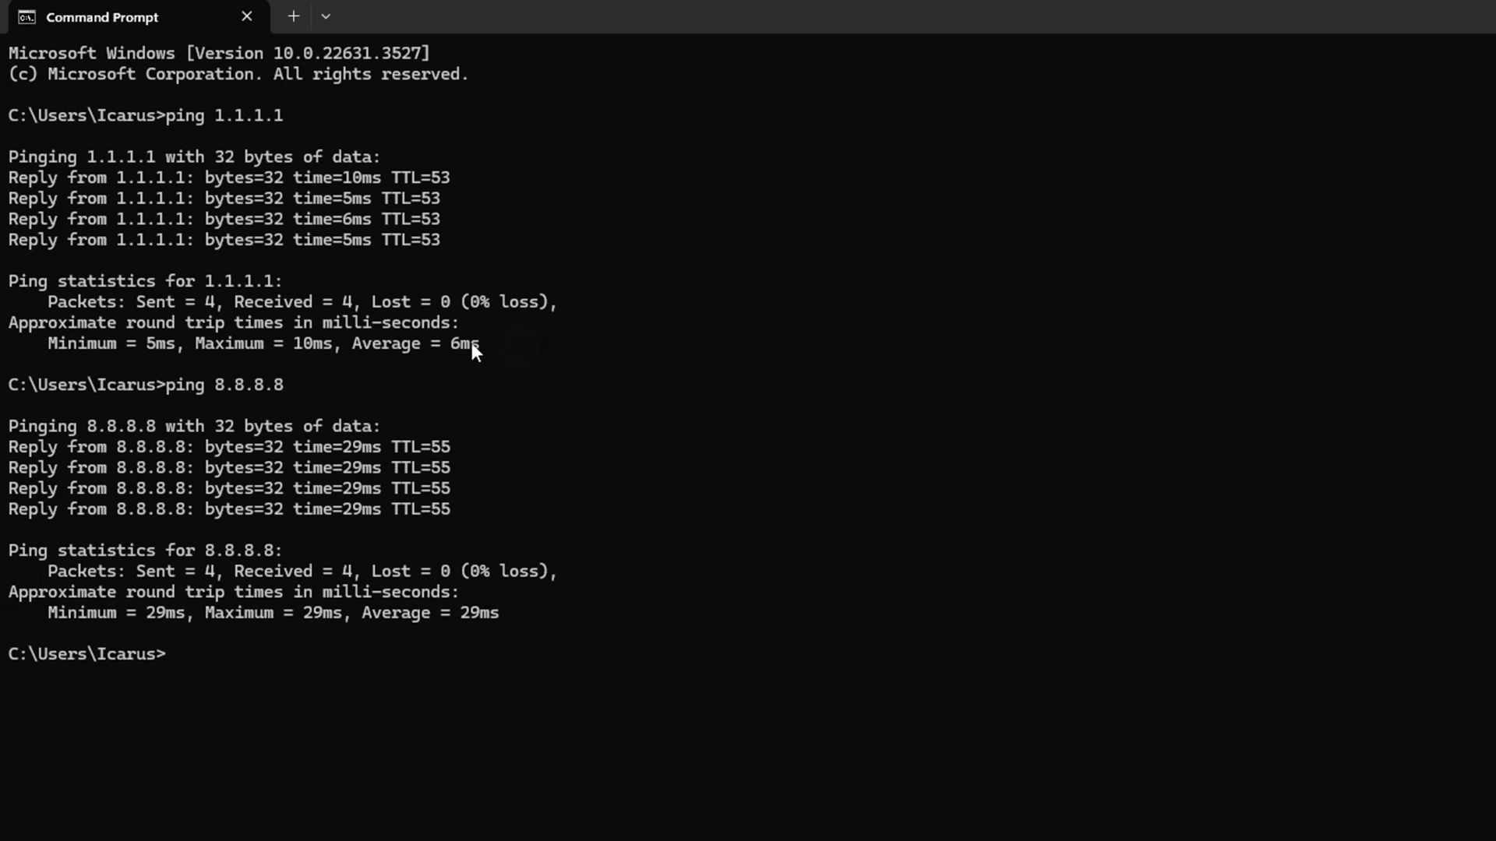
Open Settings from Start and go to Network & internet > Ethernet (Network 3).
key("ctrl+c")
key("super")
left_click(553, 392)
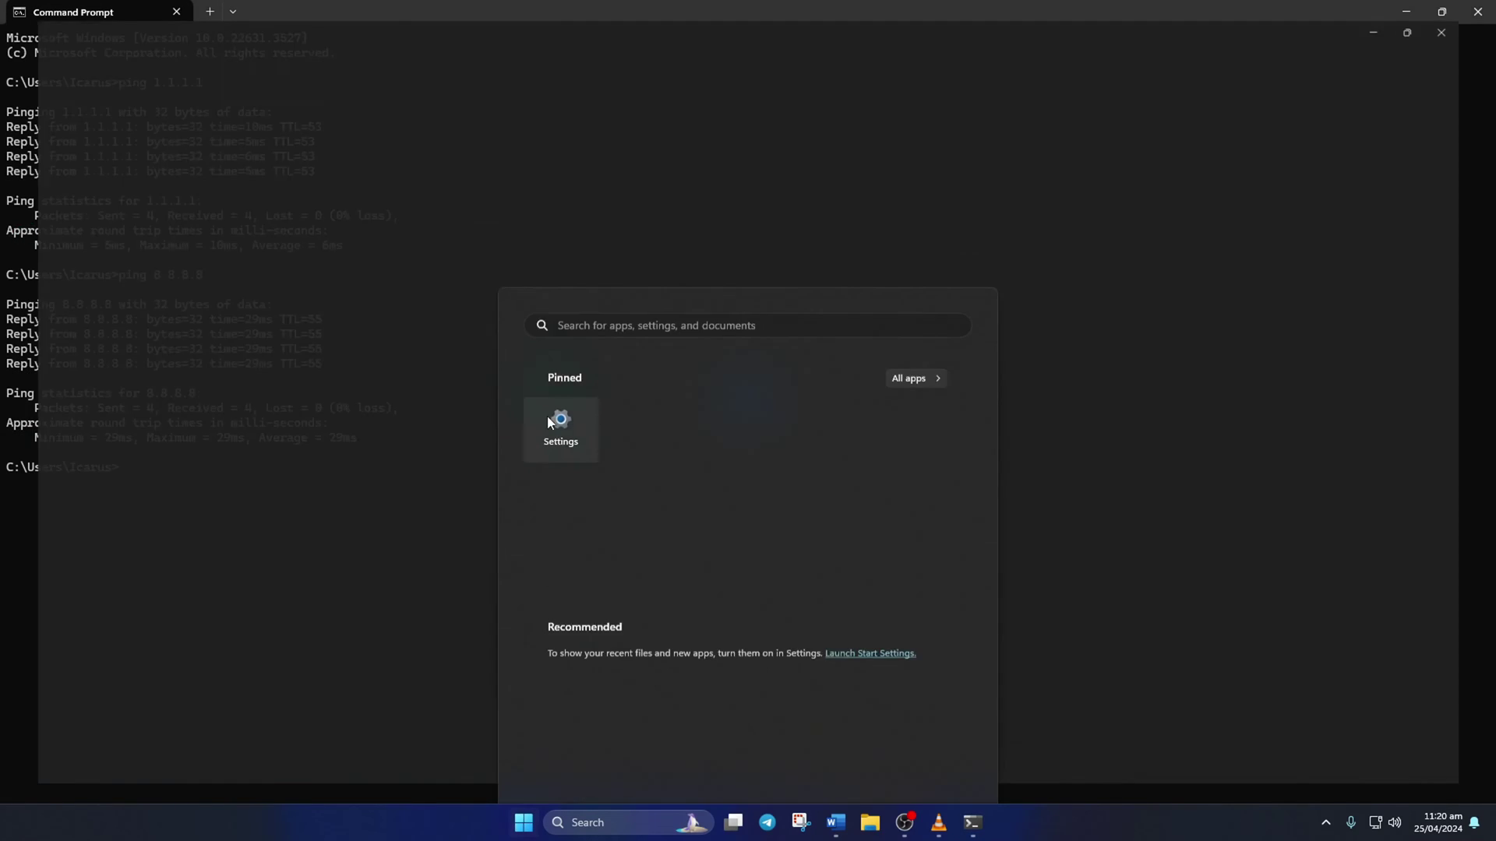
left_click(109, 262)
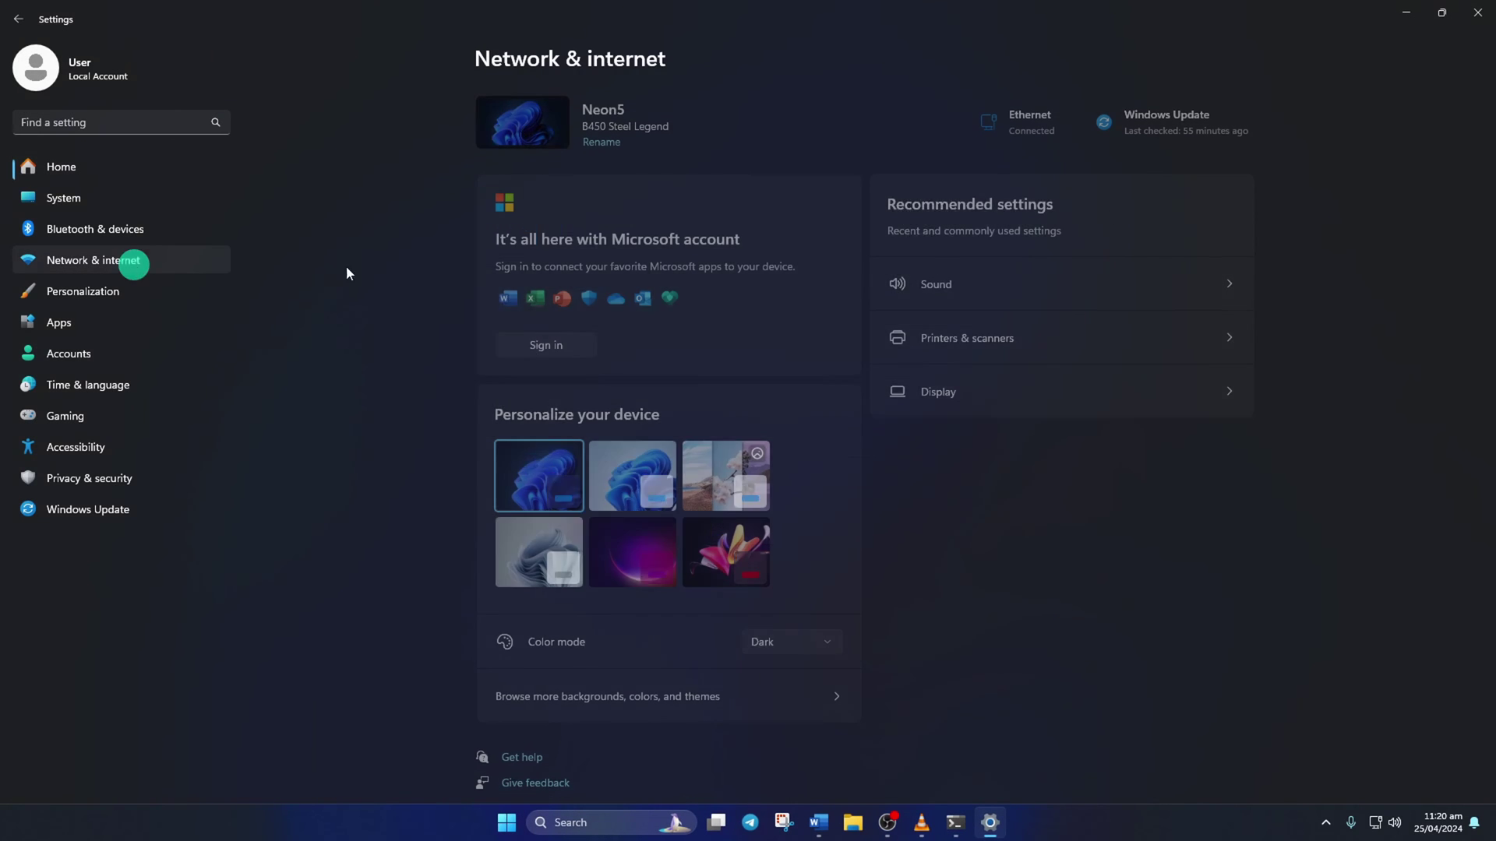
left_click(711, 211)
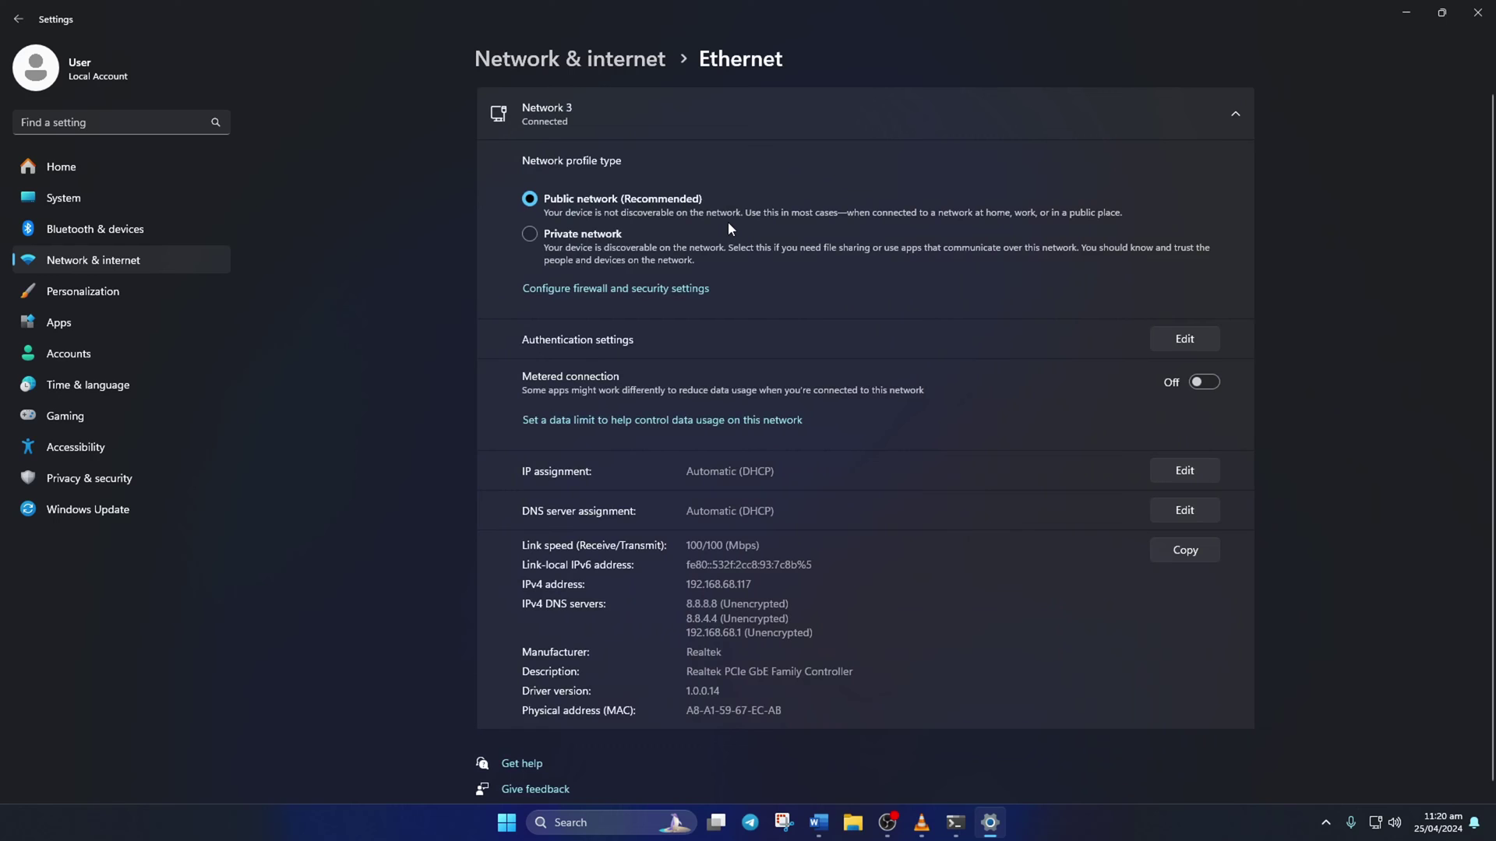
scroll(733, 237, "down", 1)
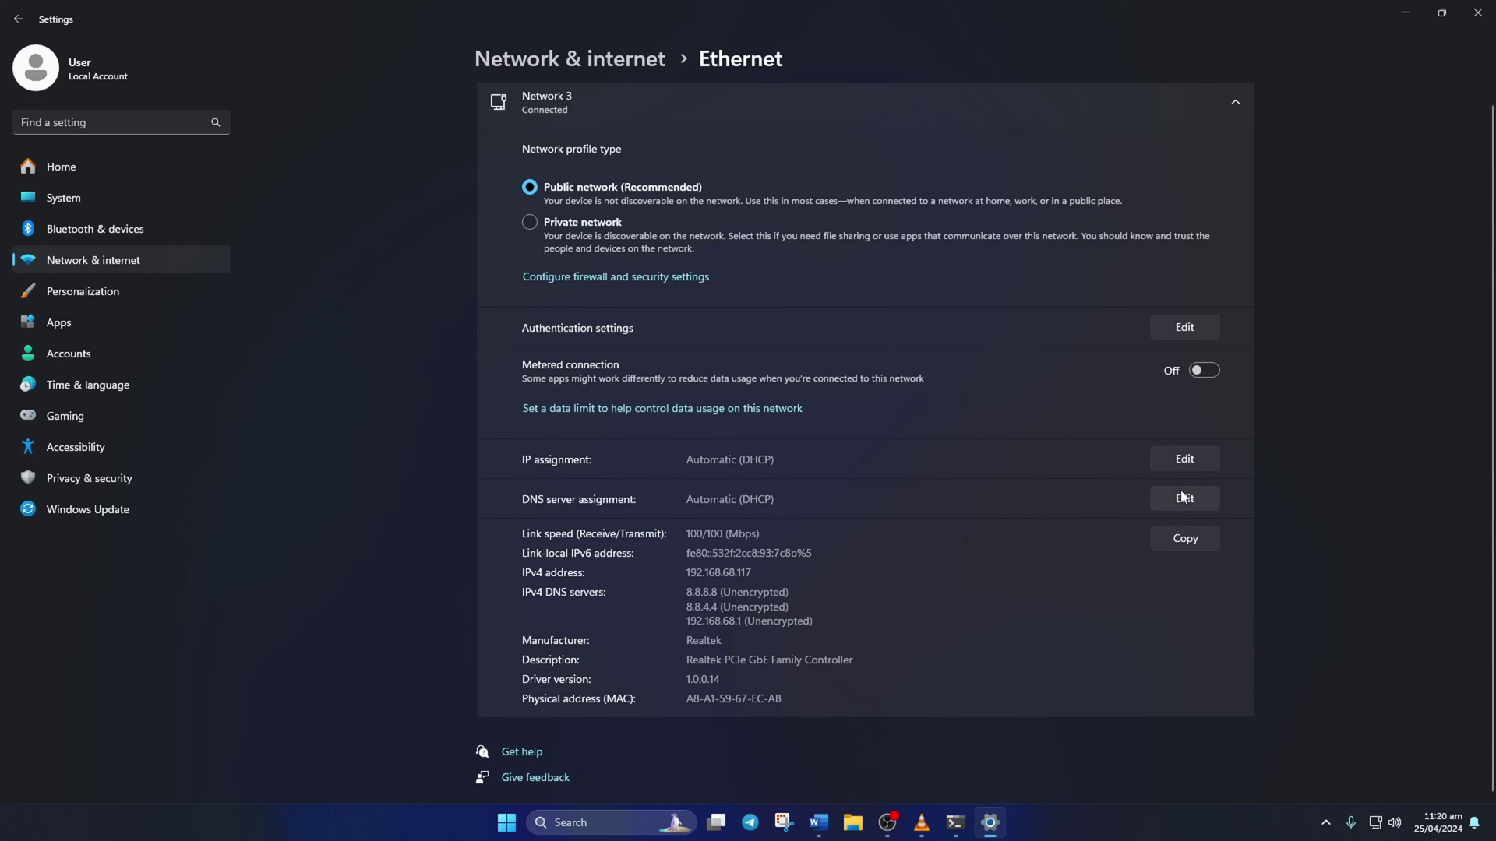
Switch the Ethernet DNS server assignment to Manual with IPv4 turned on.
left_click(1183, 497)
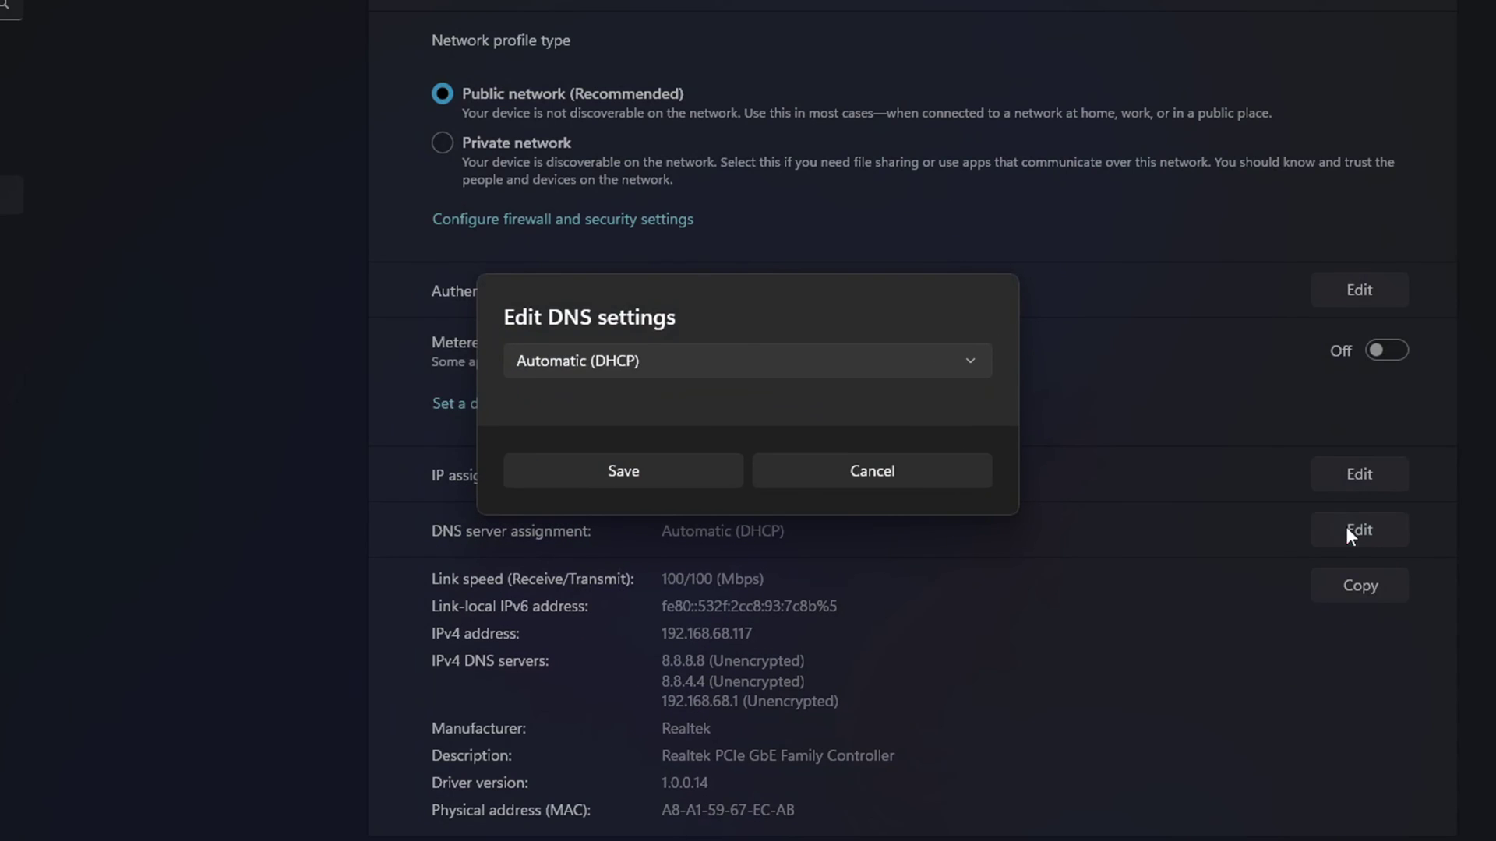
left_click(810, 372)
left_click(627, 404)
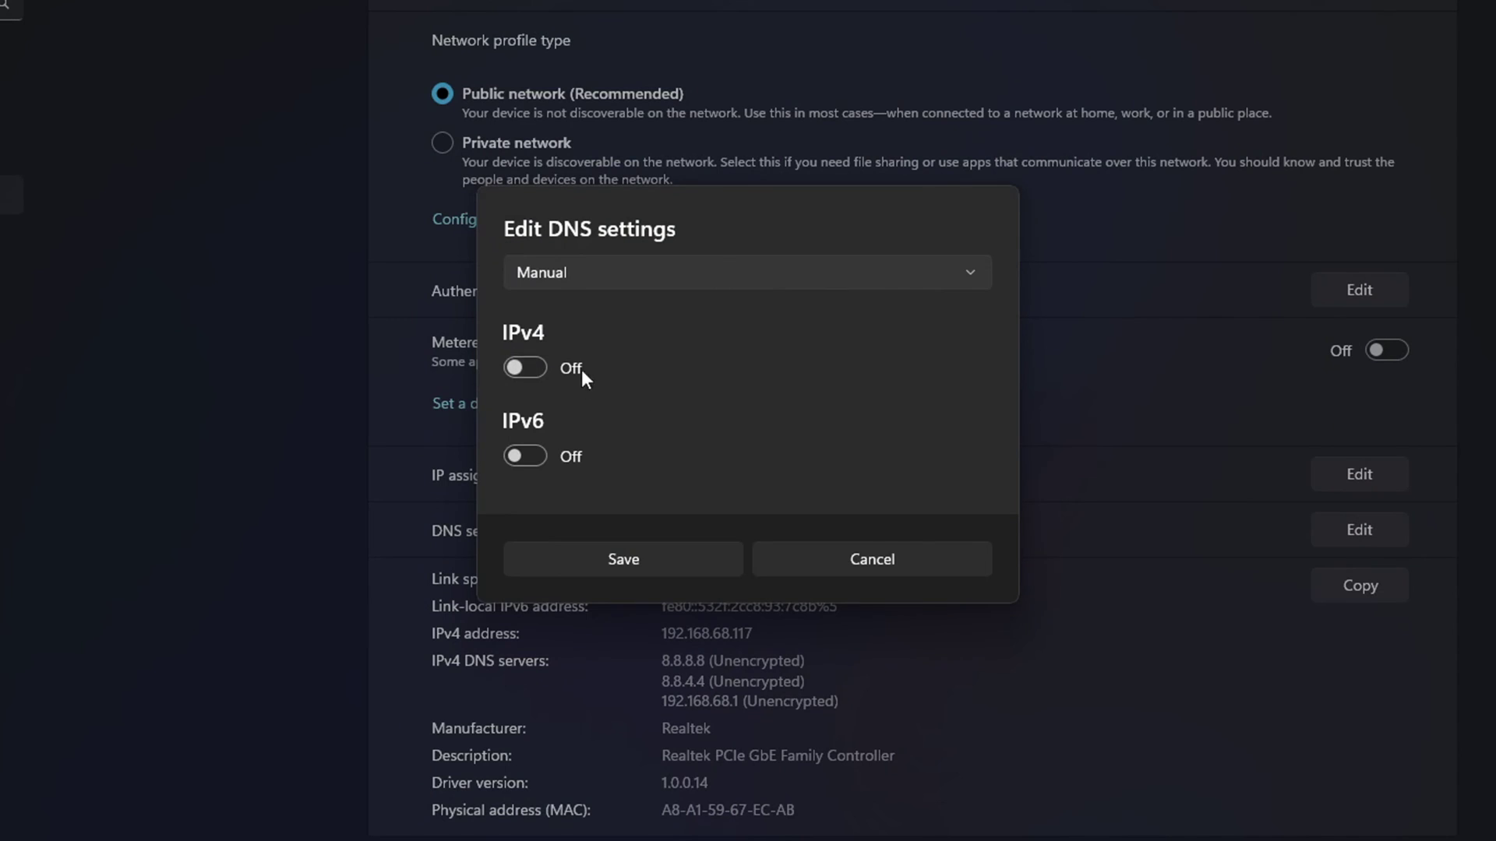
left_click(523, 368)
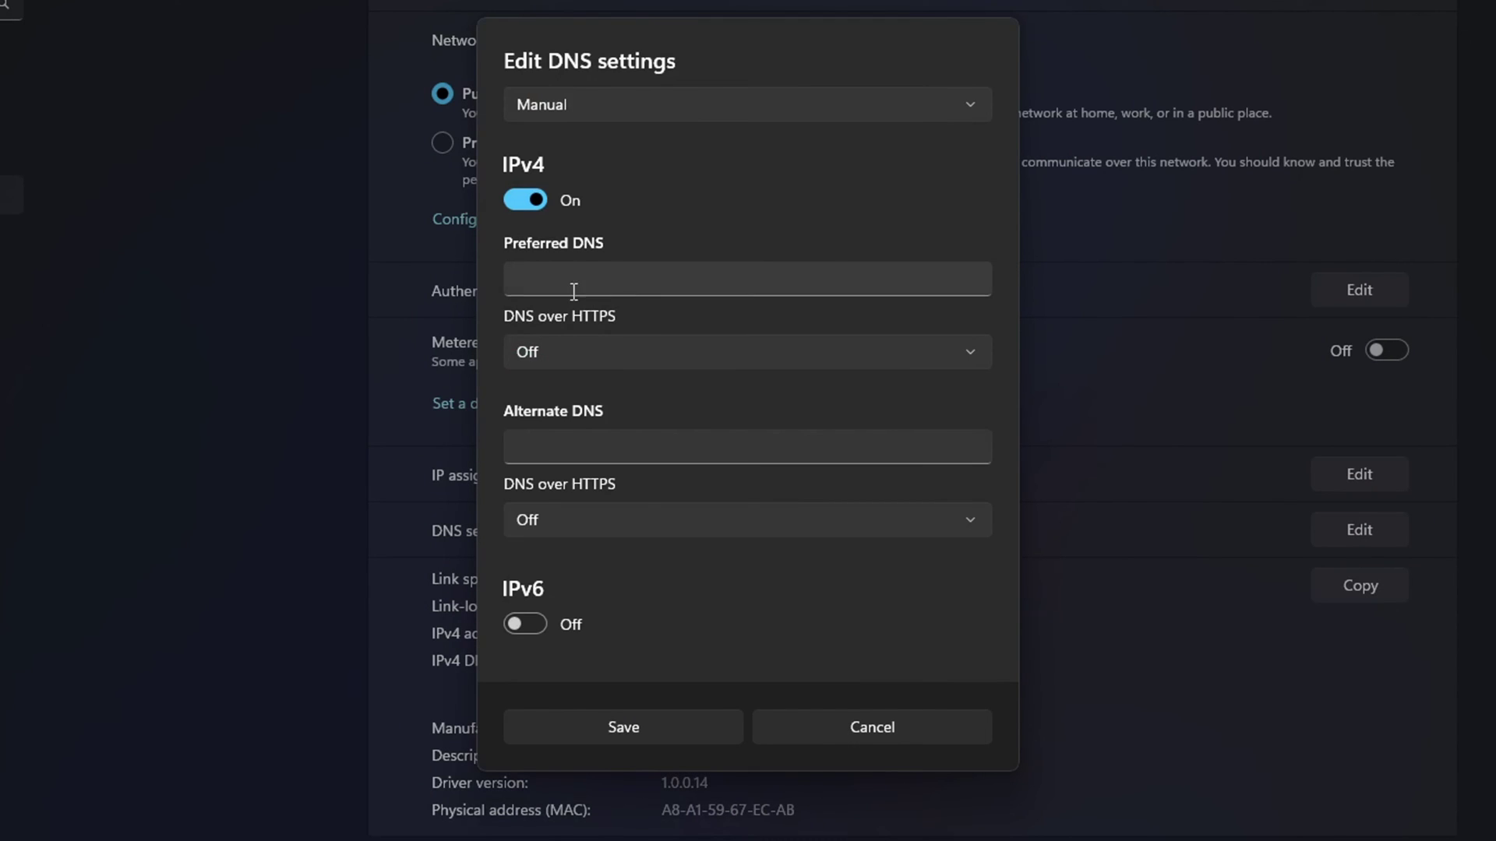
Replace 1.1.1.1 and 1.0.0.1 with preferred 8.8.8.8 and alternate 8.8.4.4, then save.
left_click(587, 271)
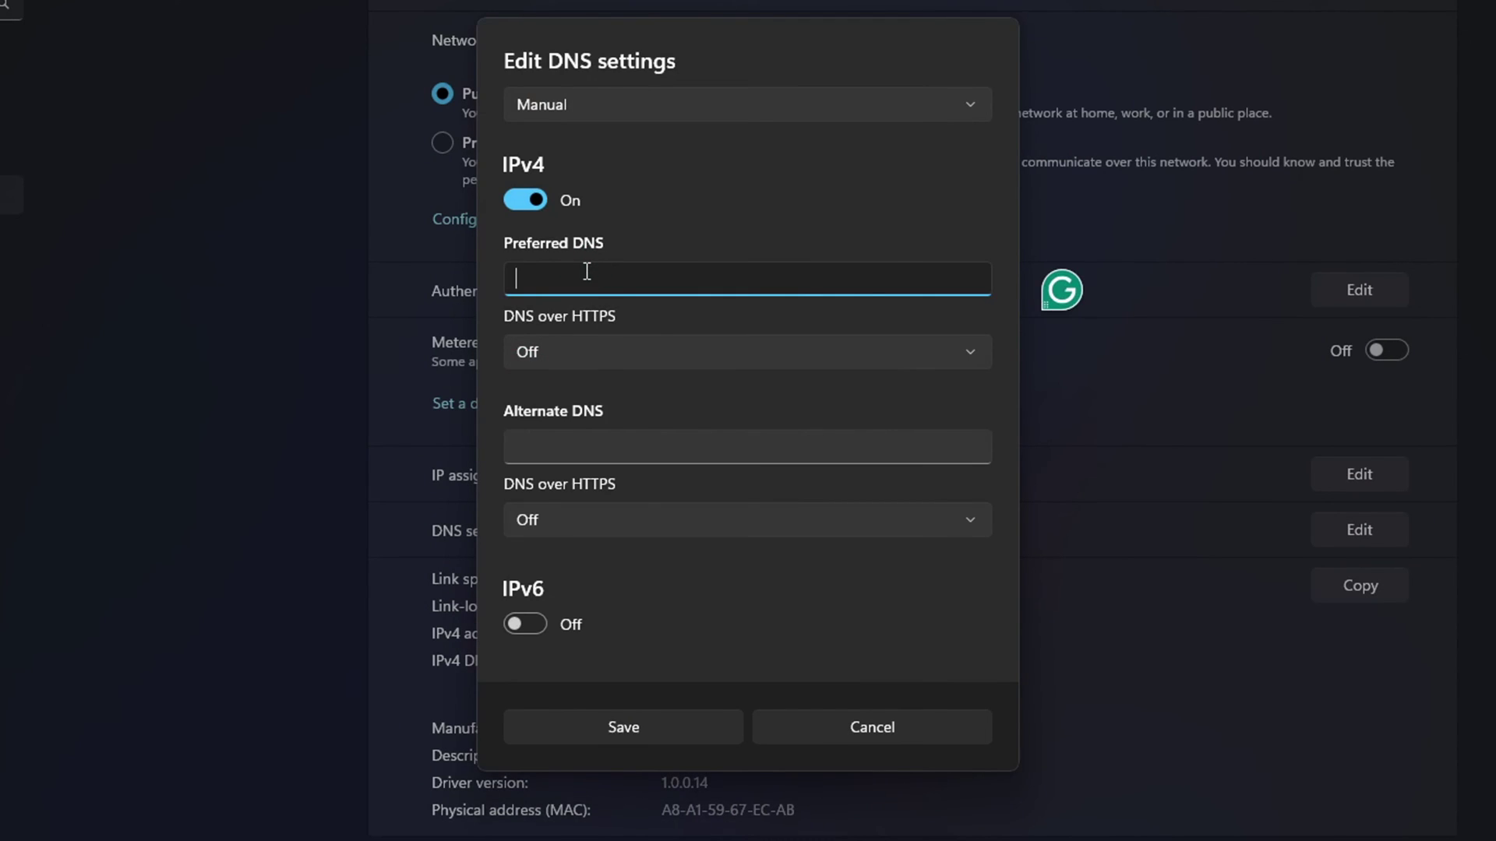
type("1.1")
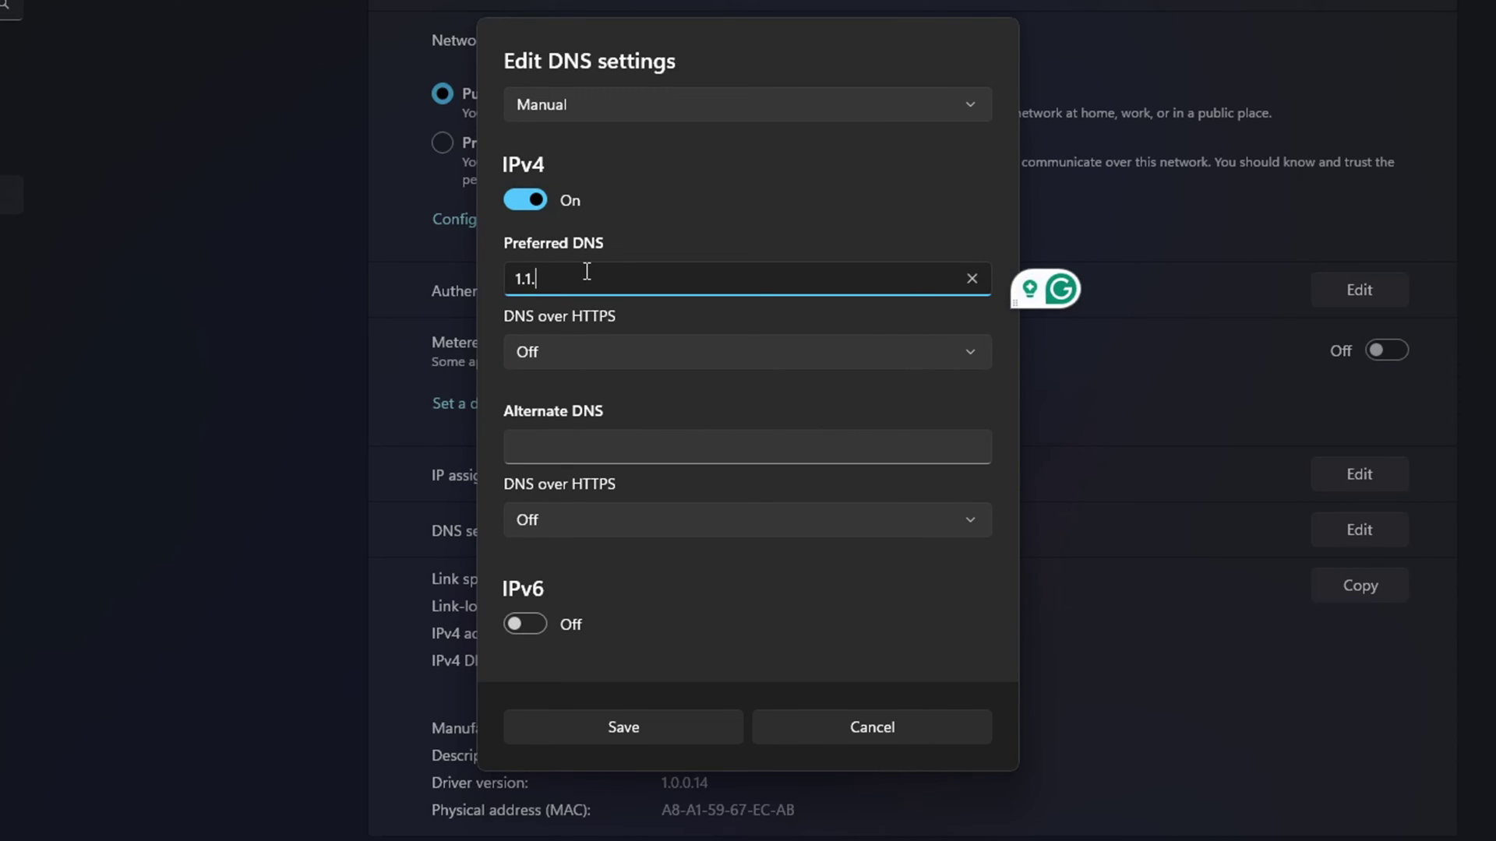
type(".1.1")
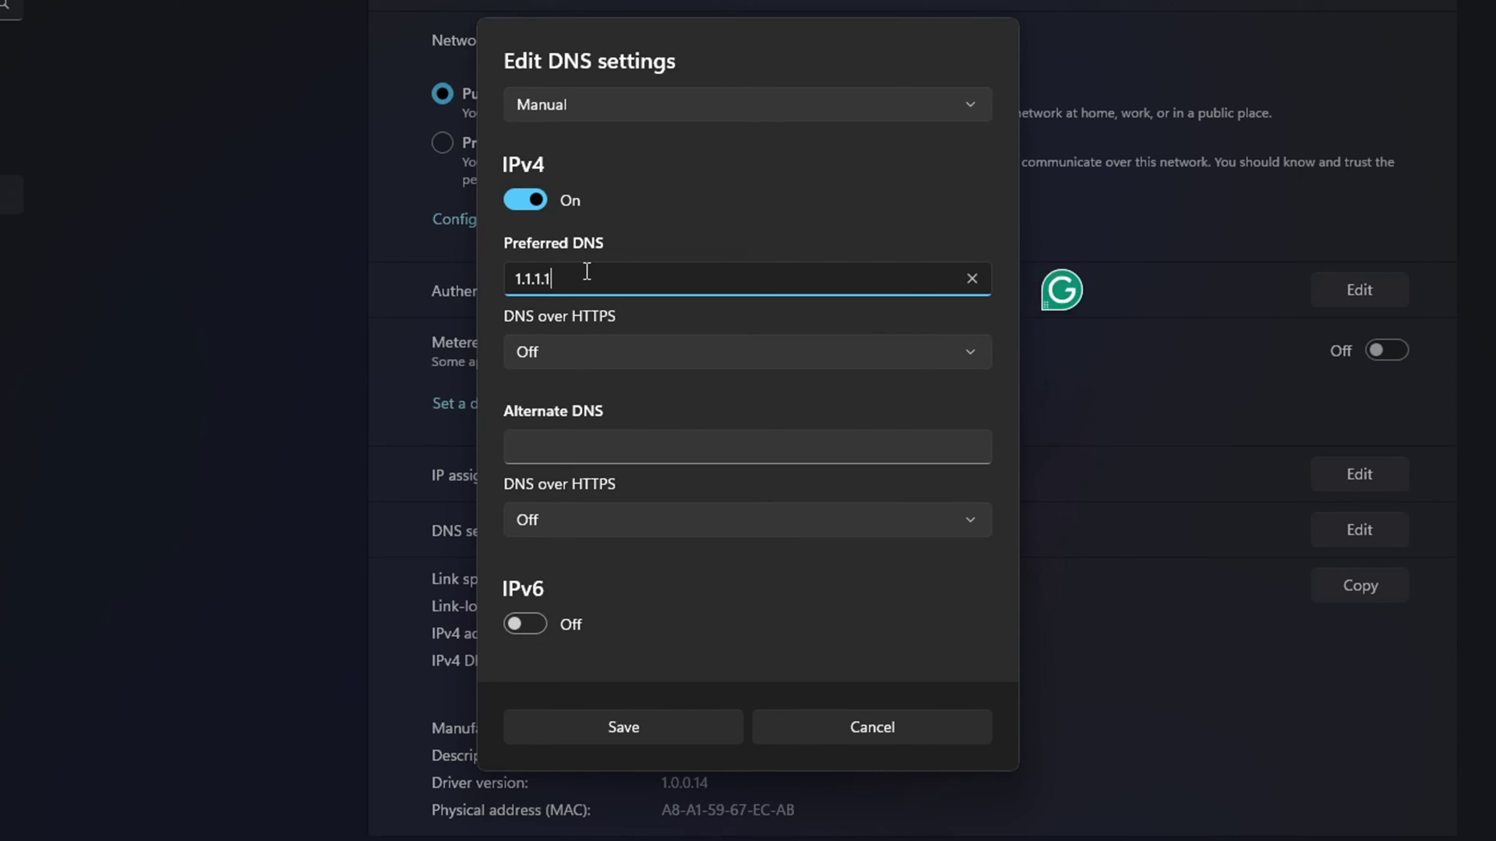
left_click(587, 445)
type("1.")
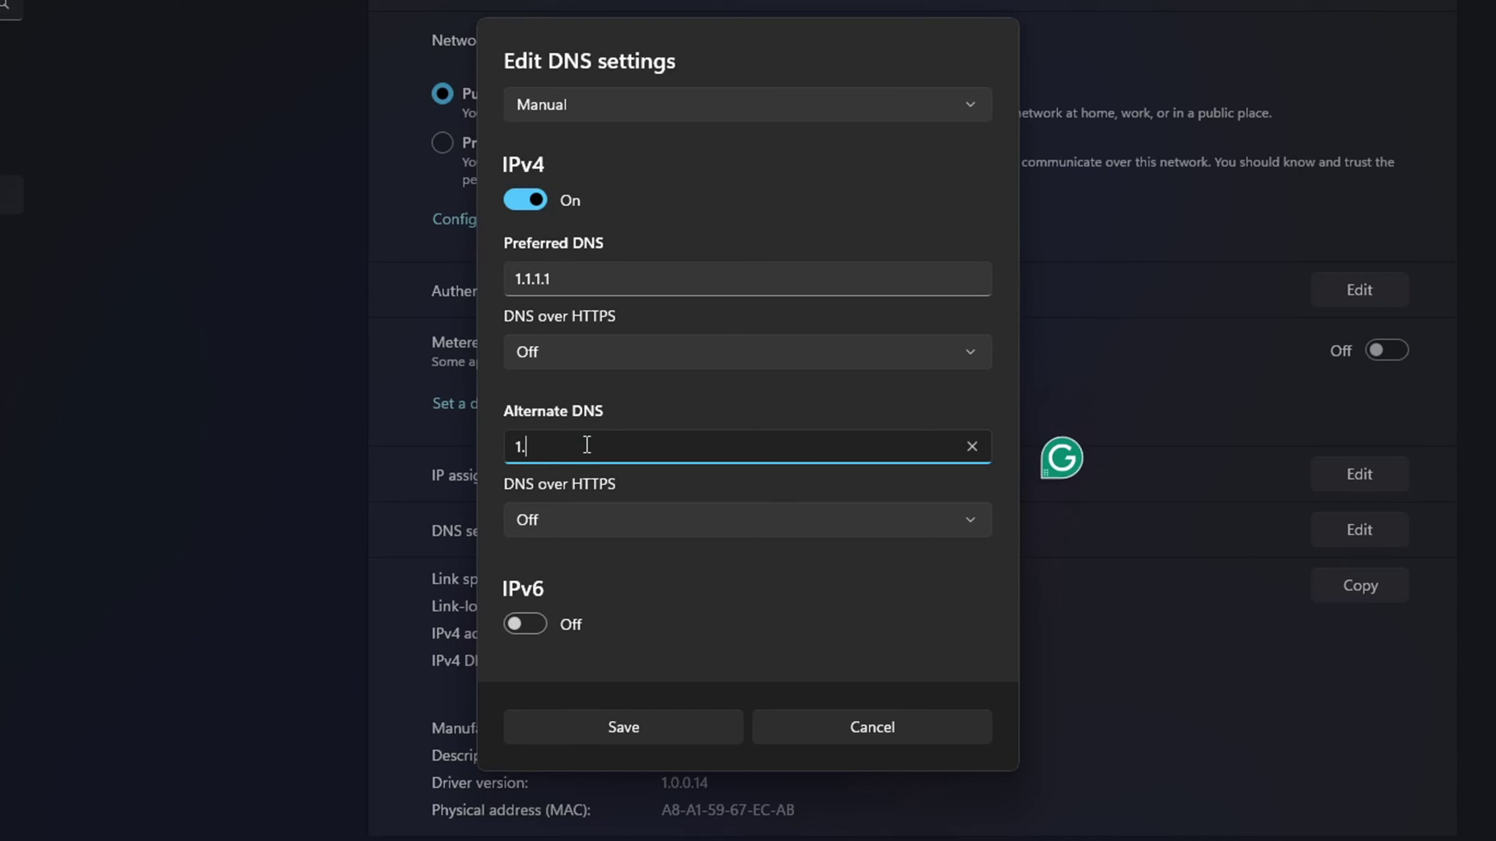
type("0.0.1")
left_click(616, 279)
key("ctrl+a")
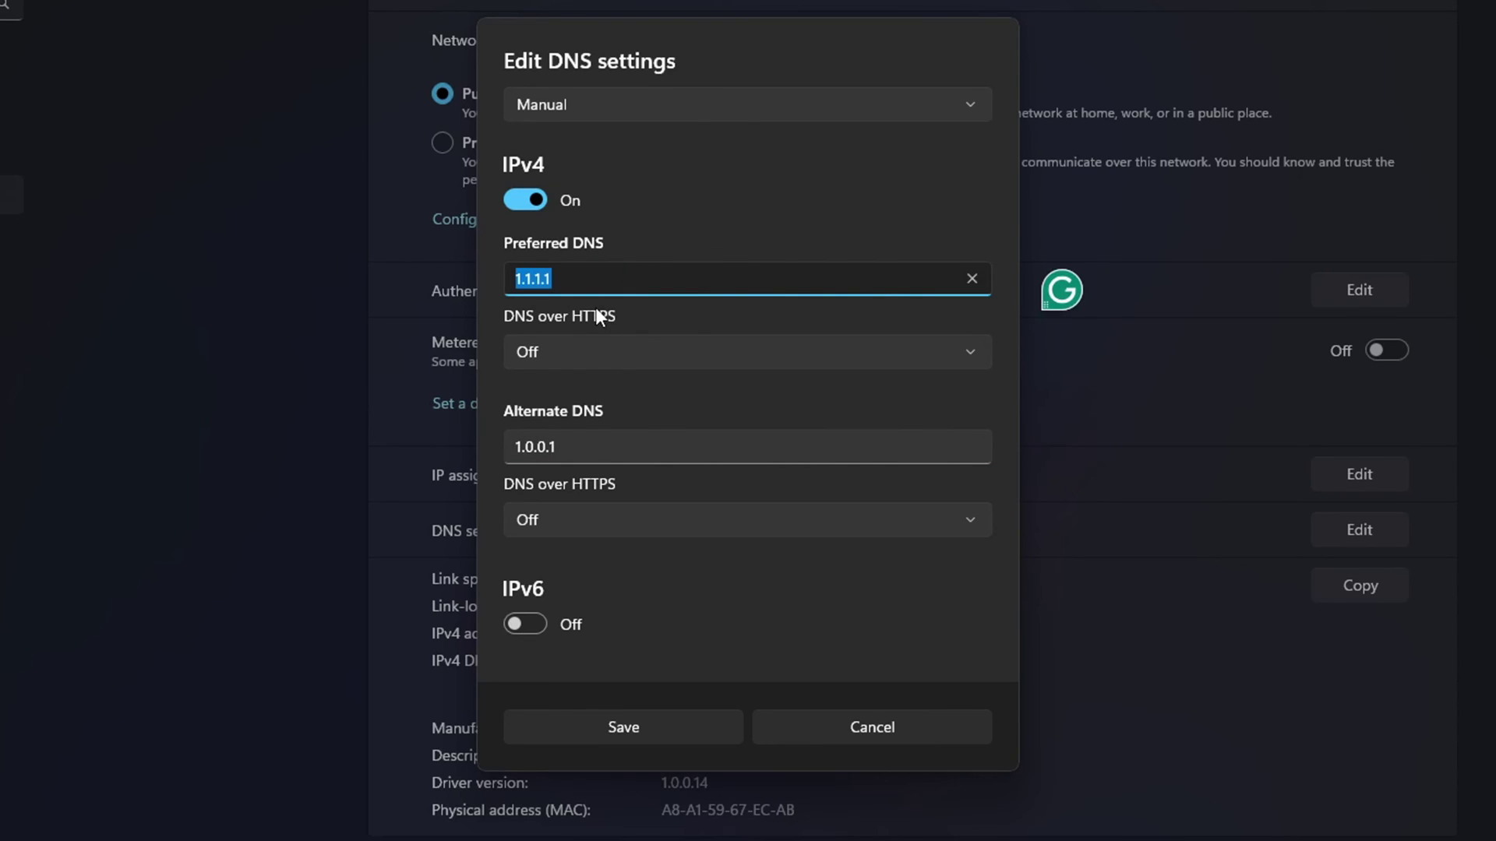
type("8.8.")
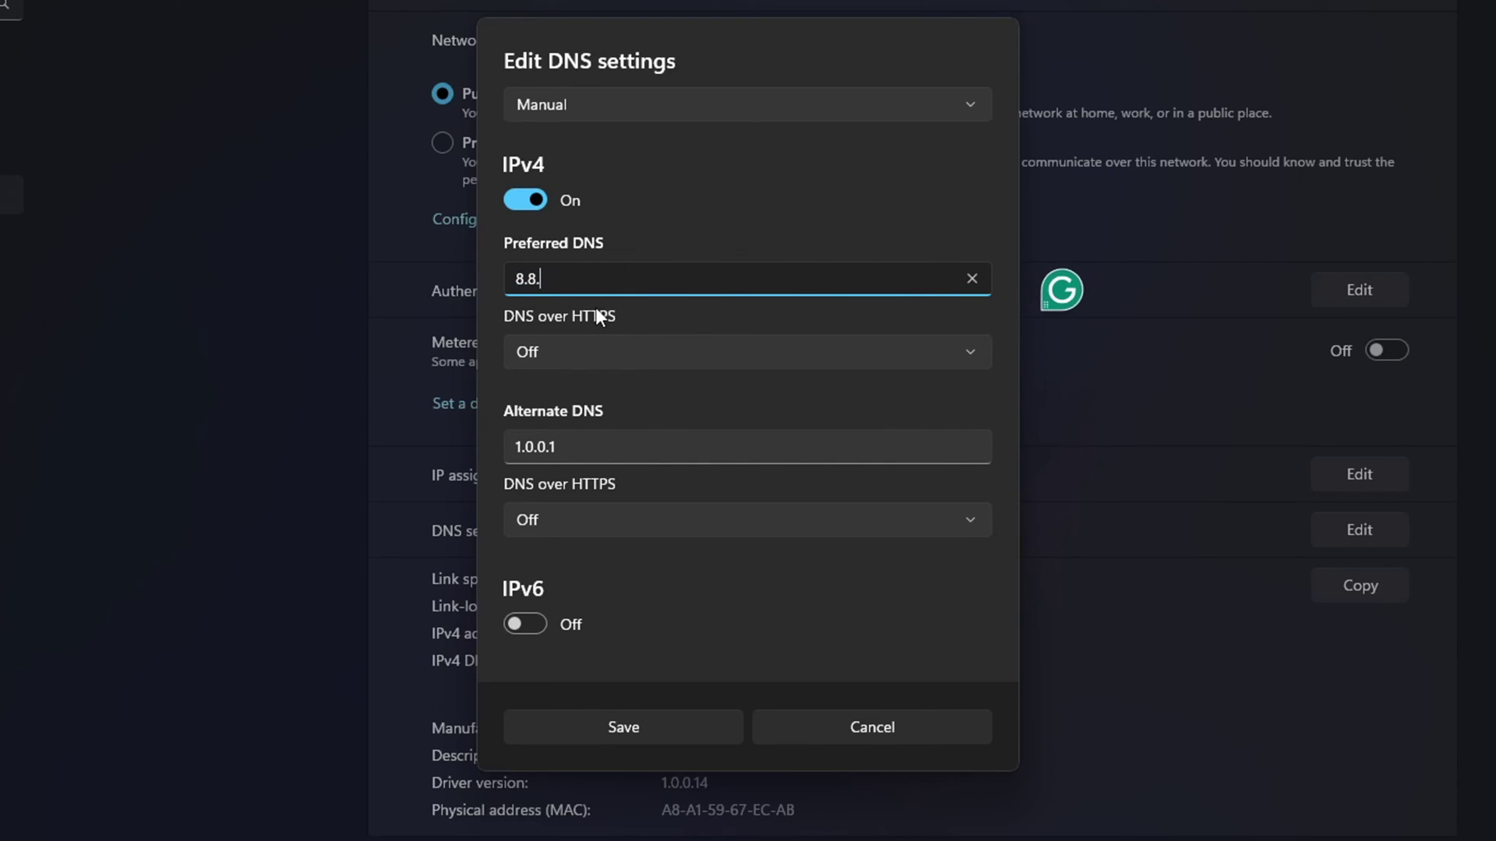
type("8.8")
left_click(592, 450)
key("ctrl+a")
type("8.8.4")
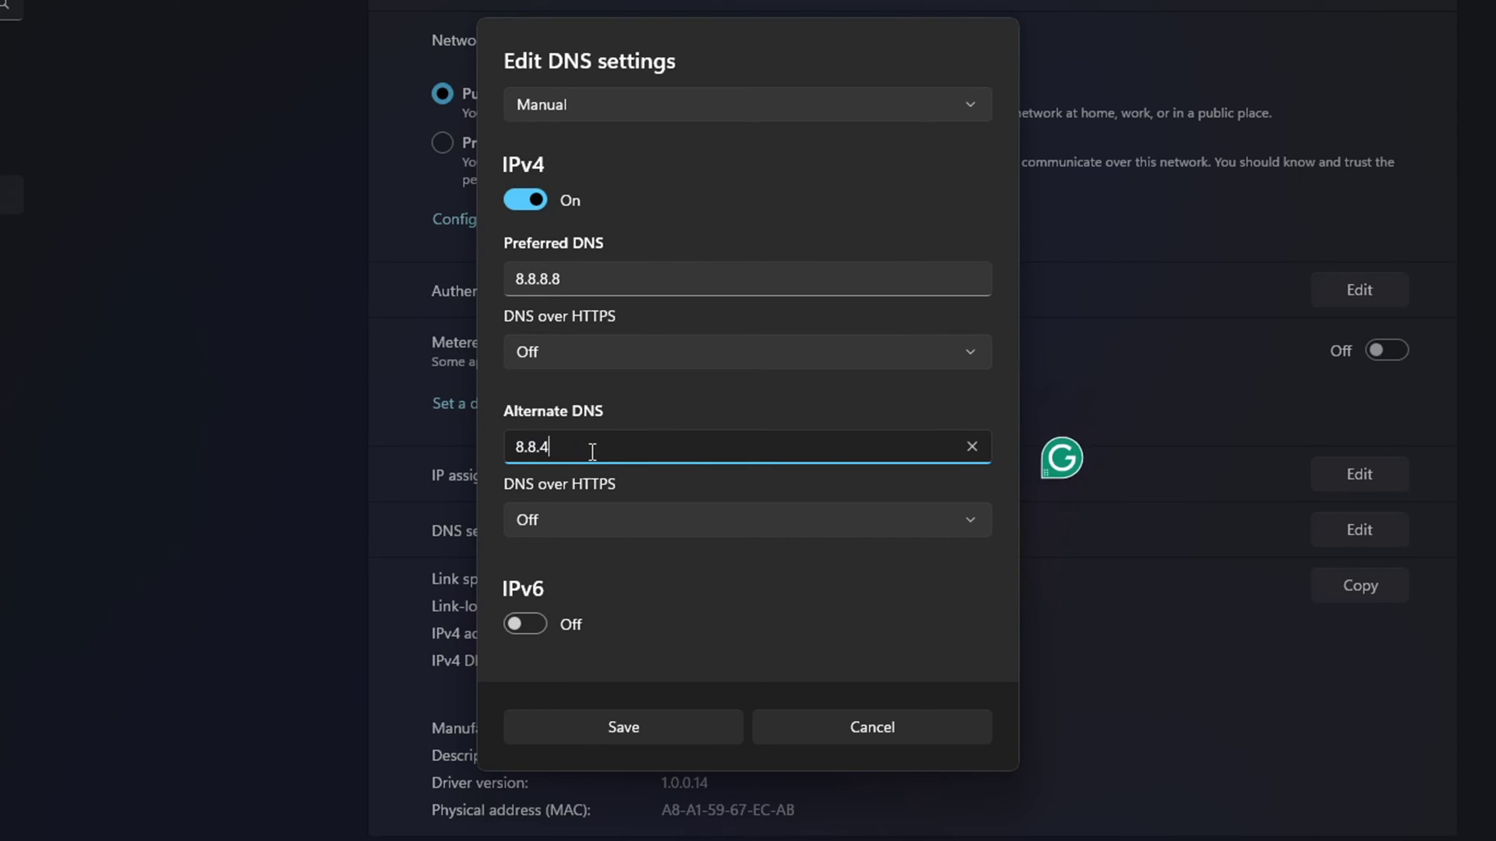
type(".4")
left_click(651, 723)
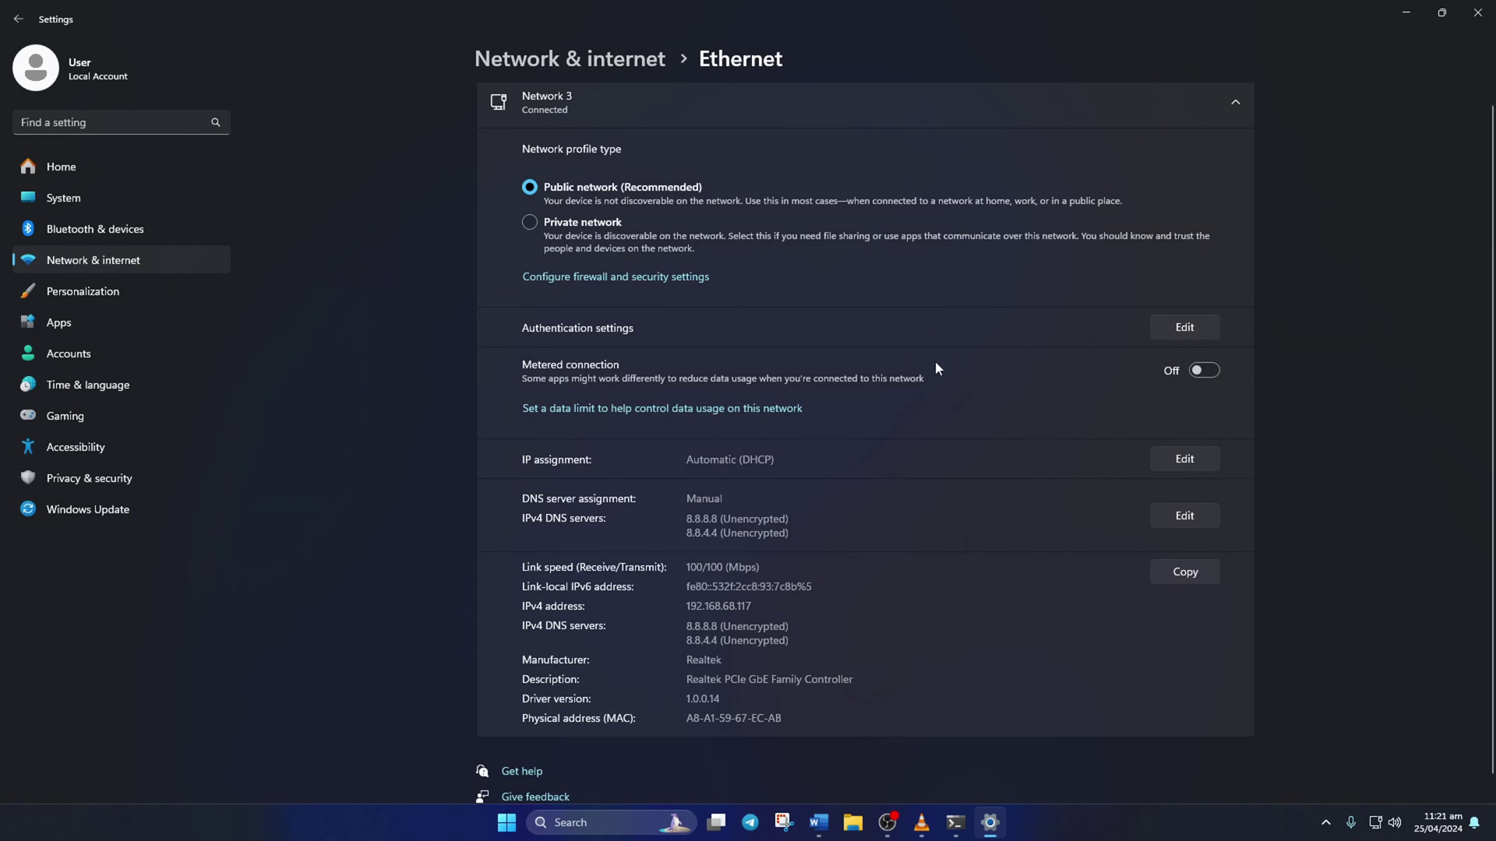
Close the Settings and Command Prompt windows to return to the desktop.
left_click(1478, 12)
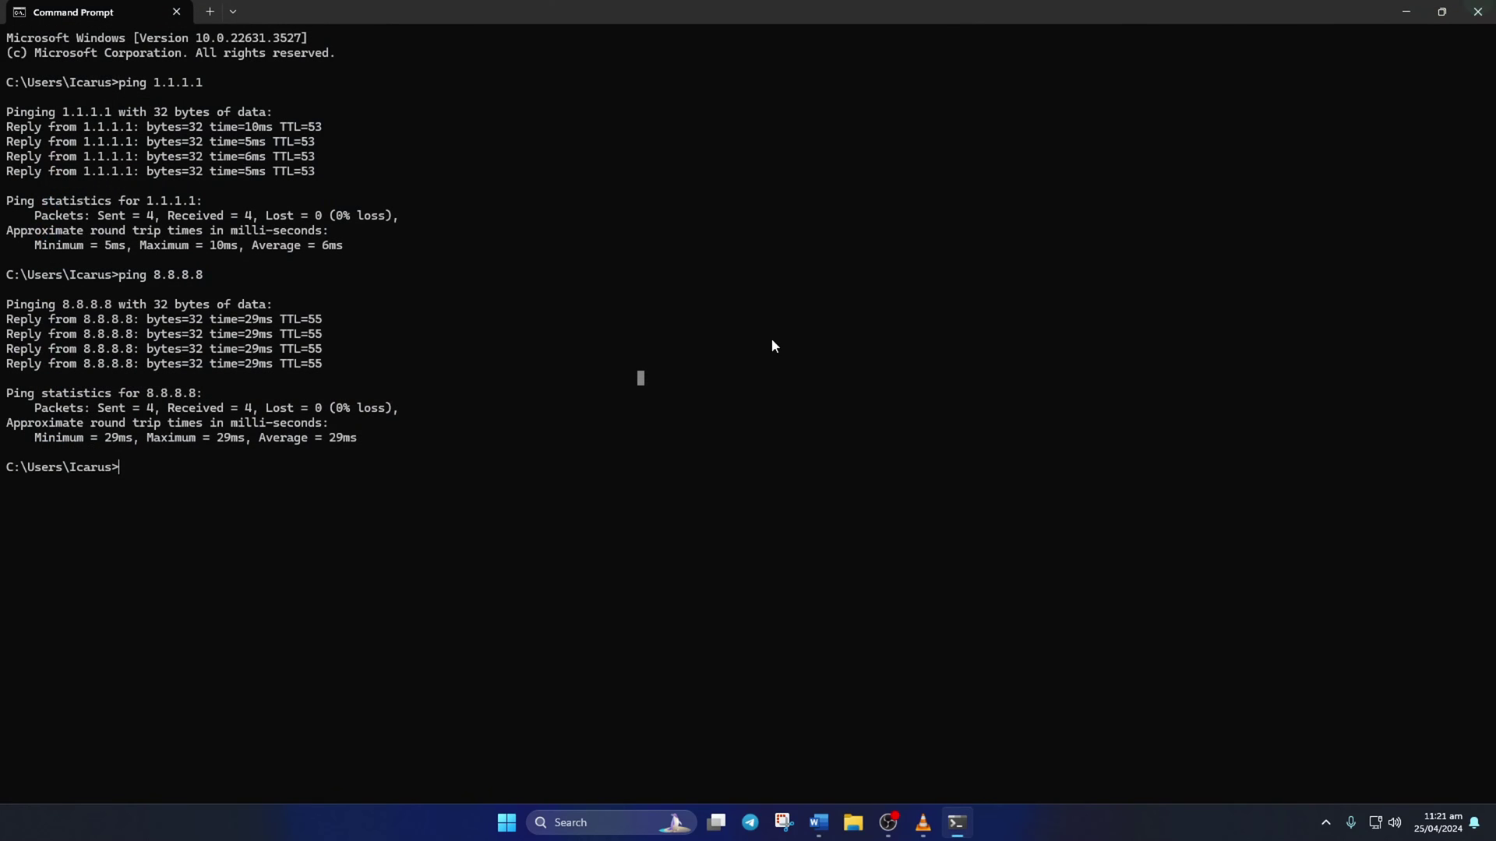
left_click(1478, 12)
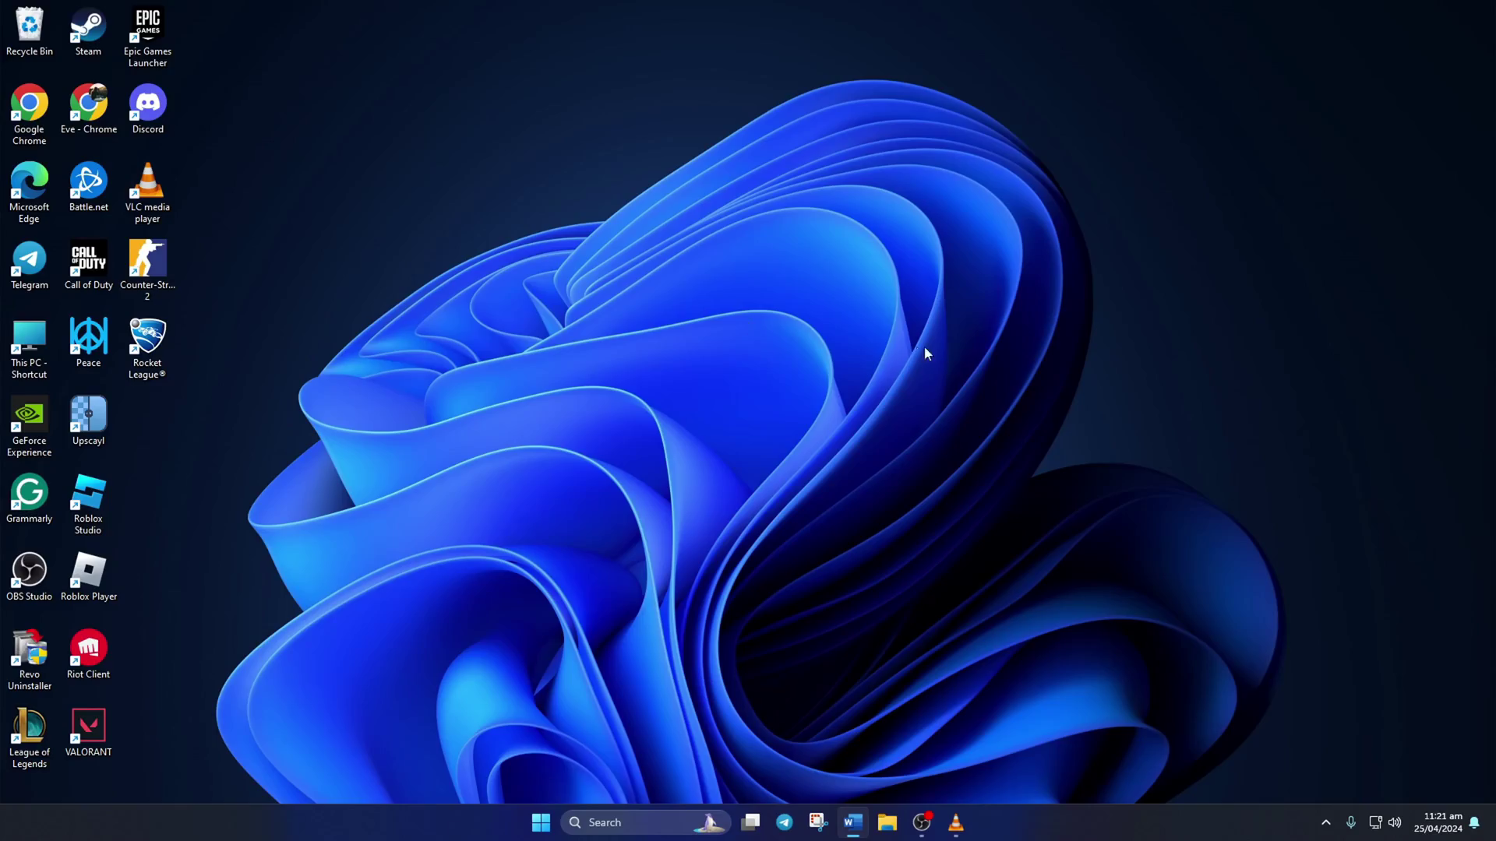